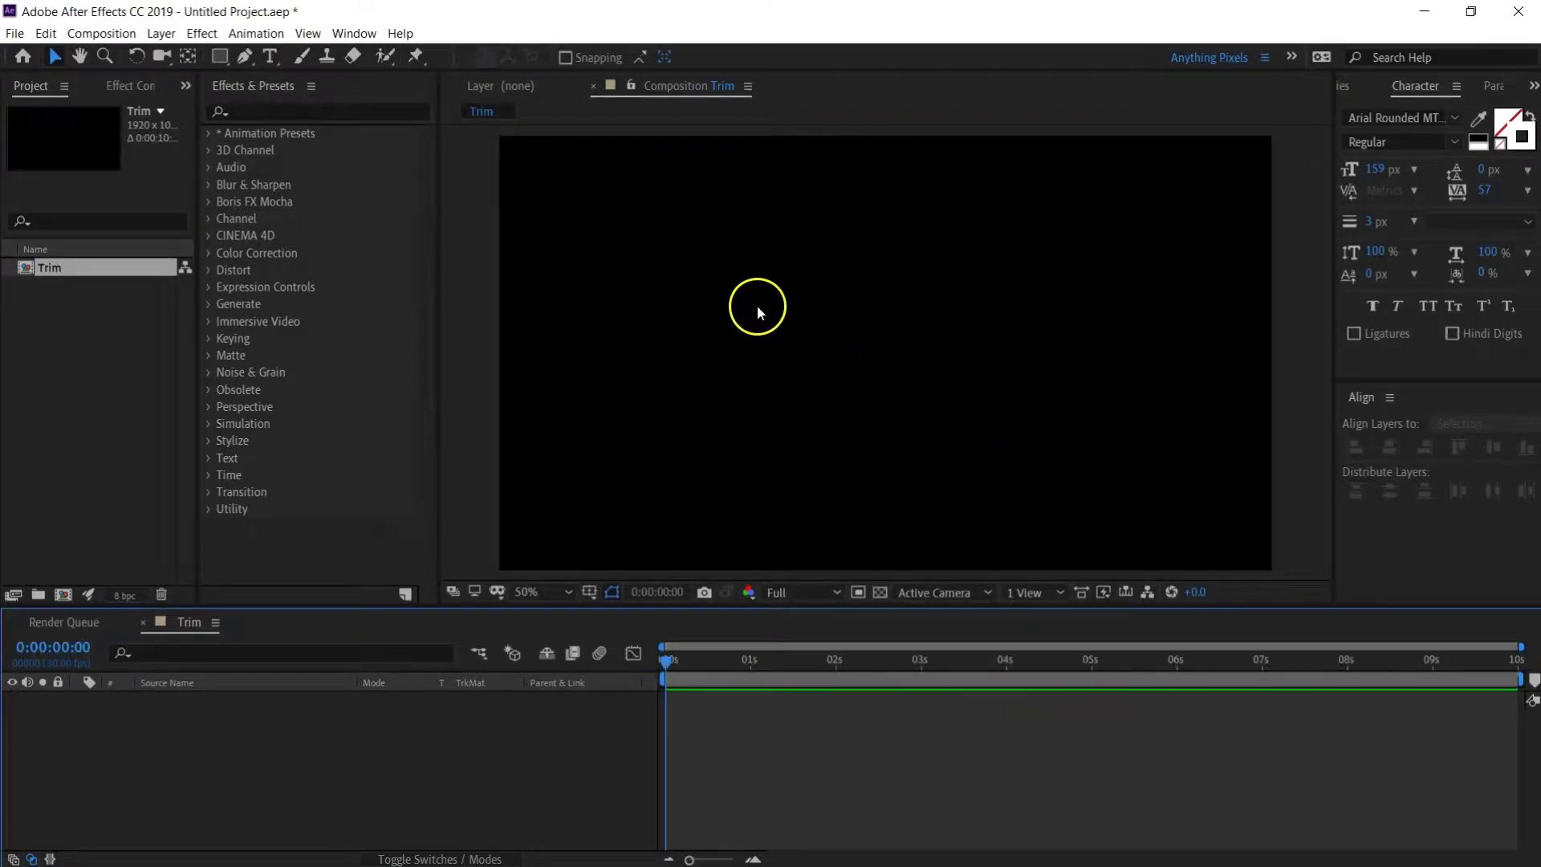
Create a text layer reading ANYTHING in the Trim composition
{"action": "left_click", "coordinate": [271, 58]}
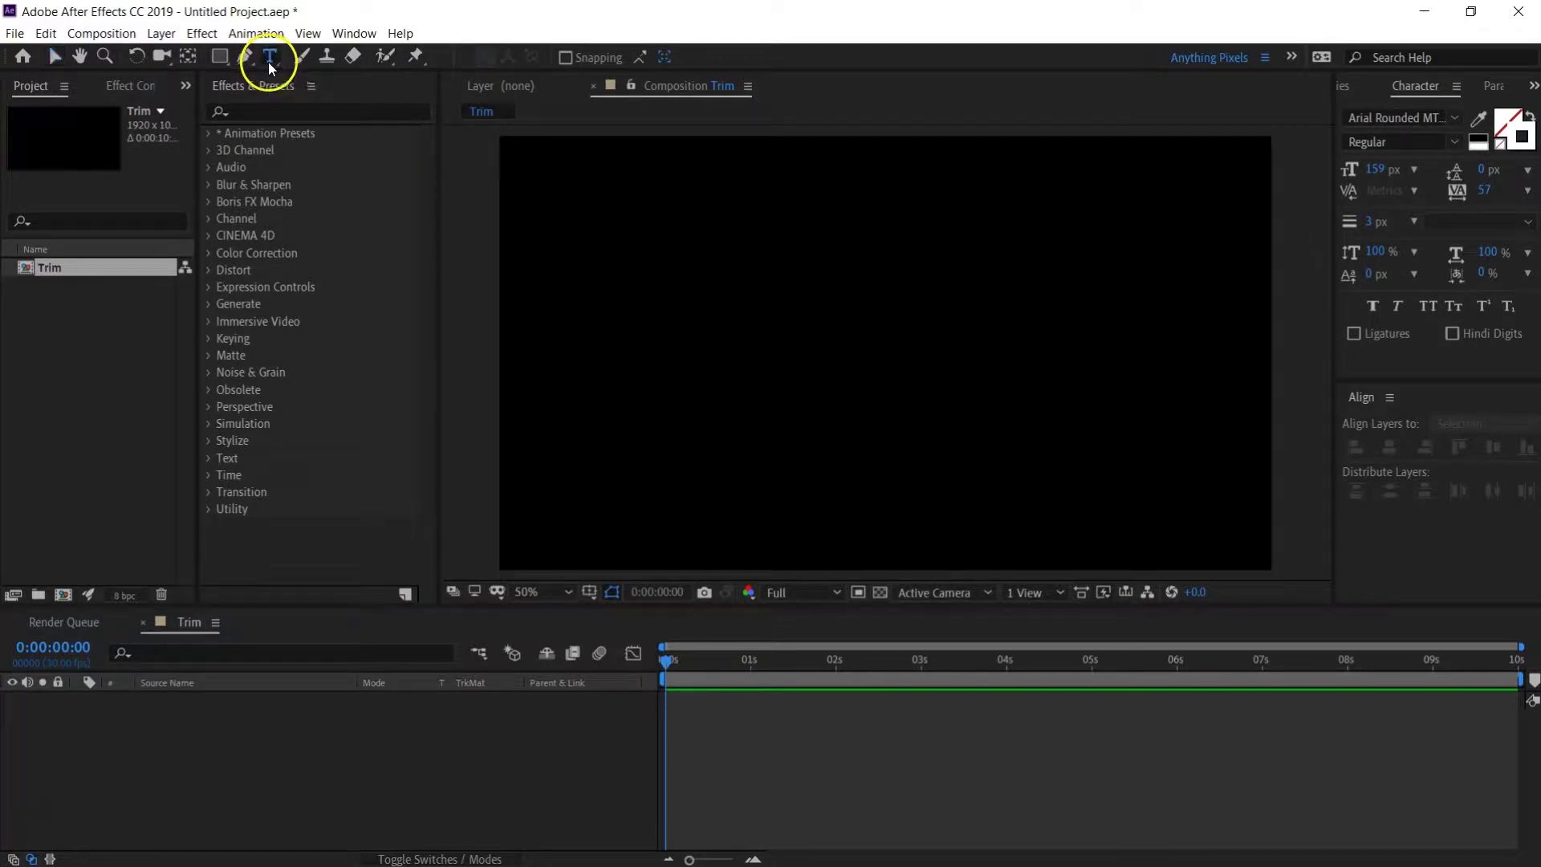
{"action": "left_click", "coordinate": [762, 382]}
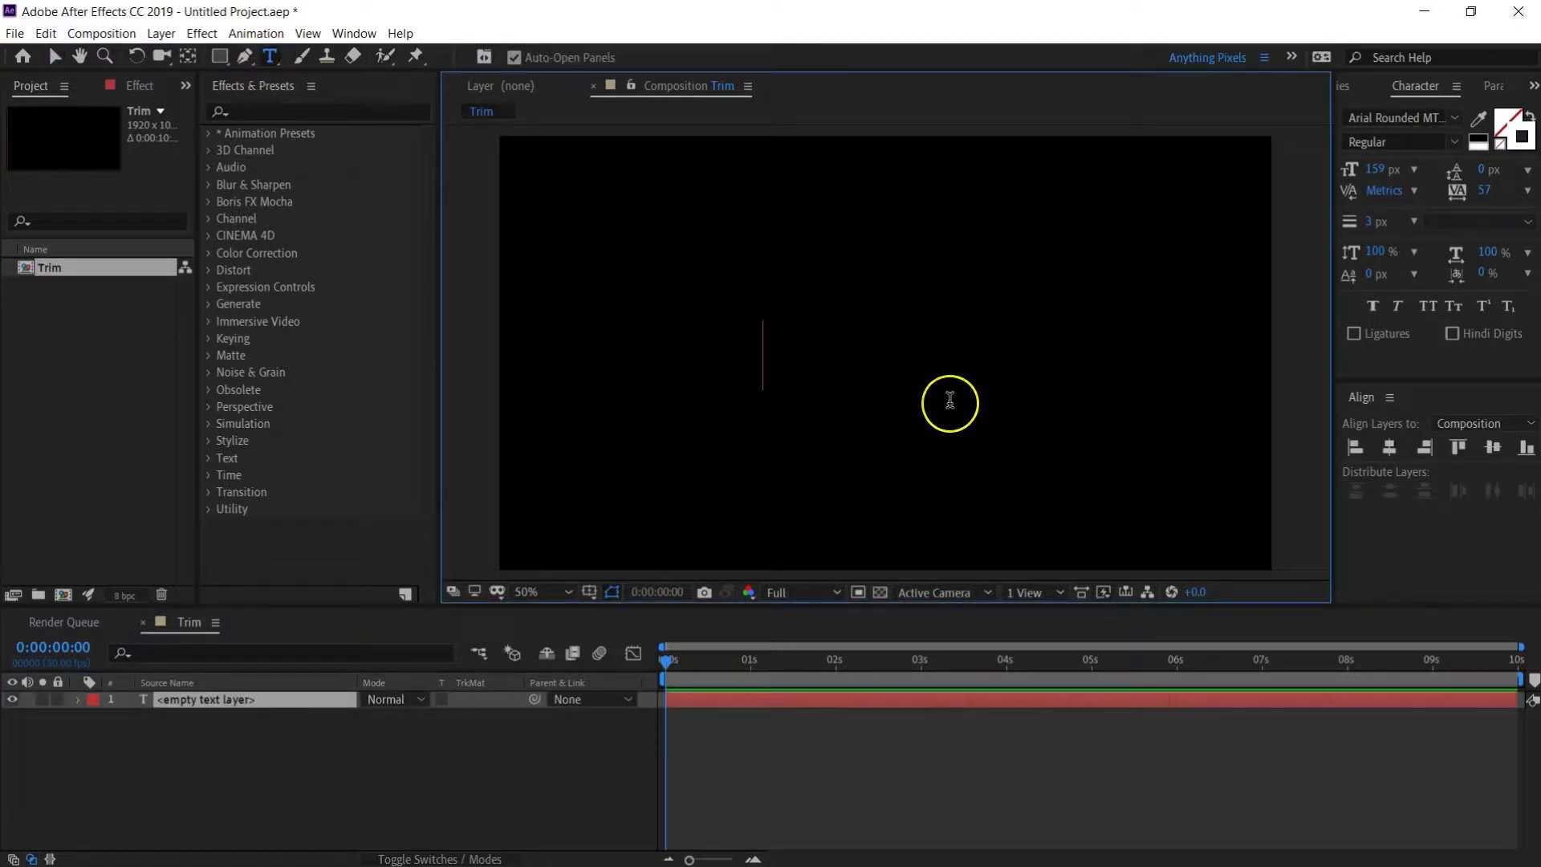
{"action": "type", "text": "ANYTHING"}
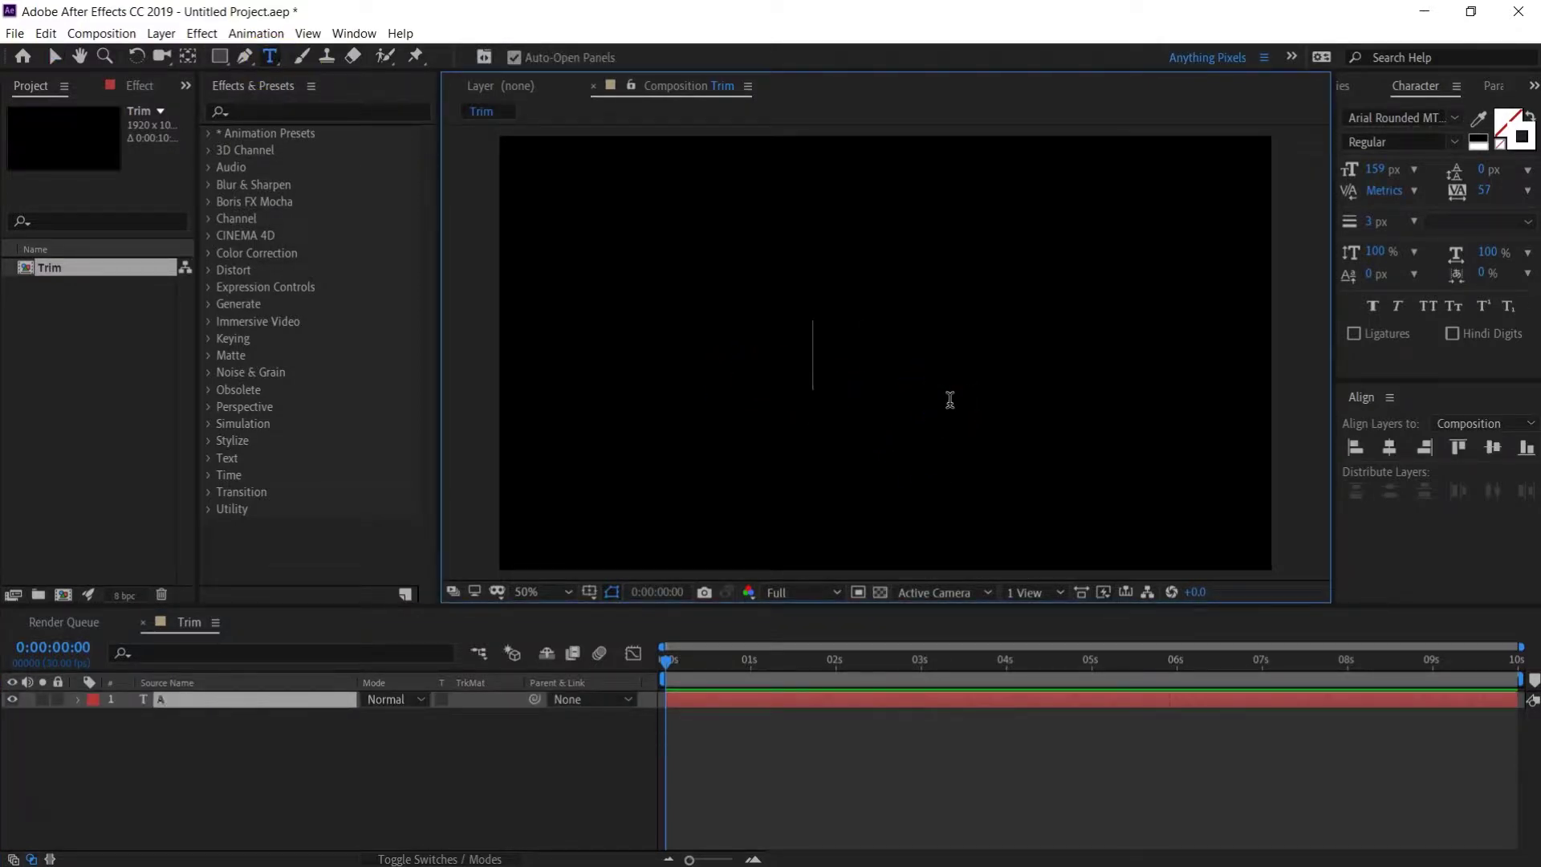
{"action": "left_click", "coordinate": [53, 56]}
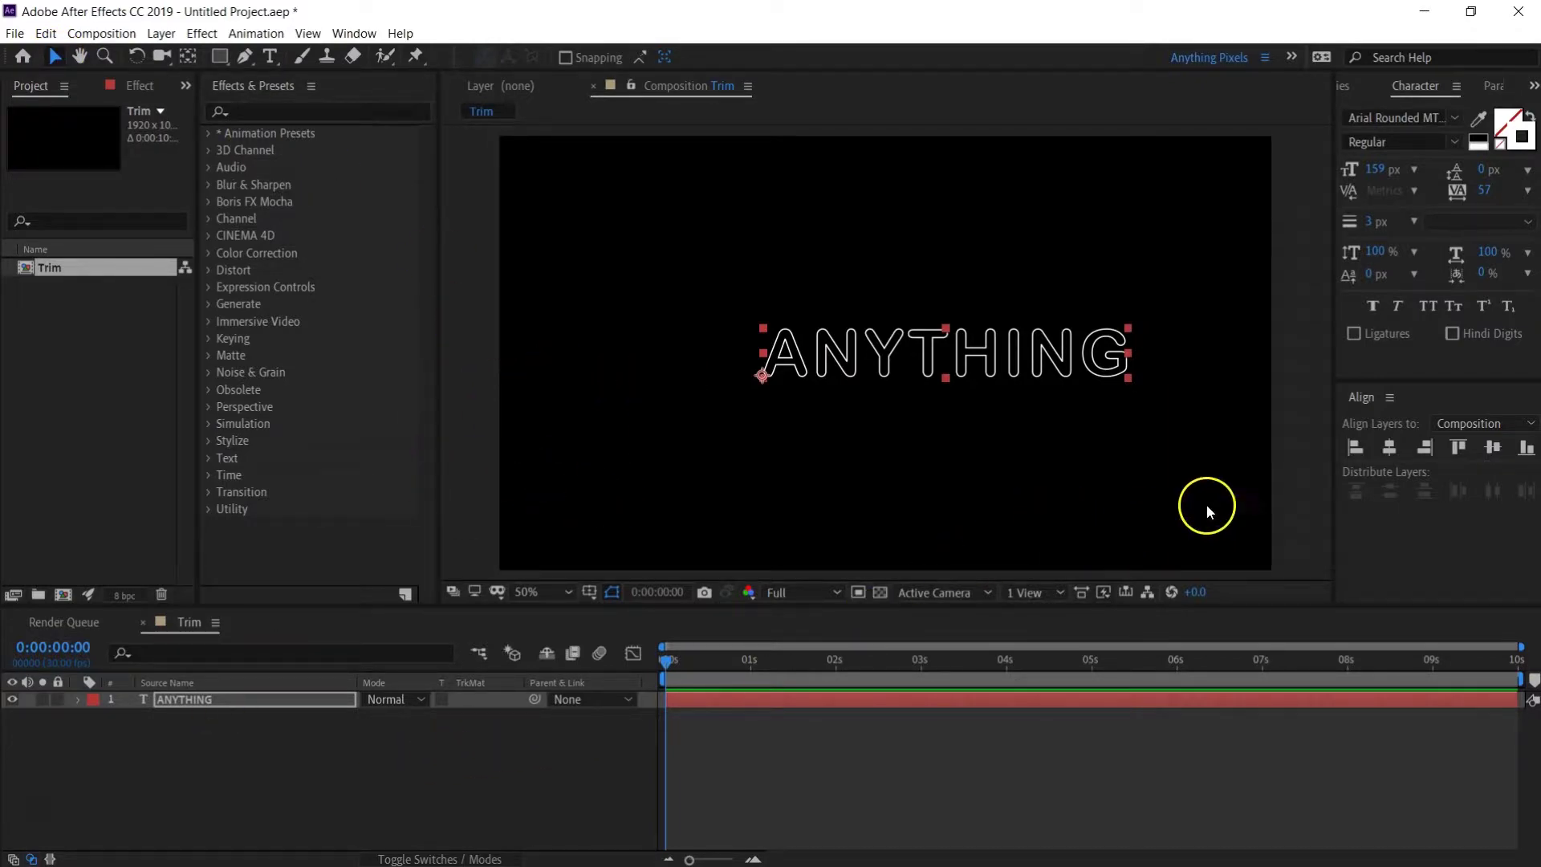
Center the ANYTHING text layer horizontally in the composition
{"action": "left_click", "coordinate": [1391, 451]}
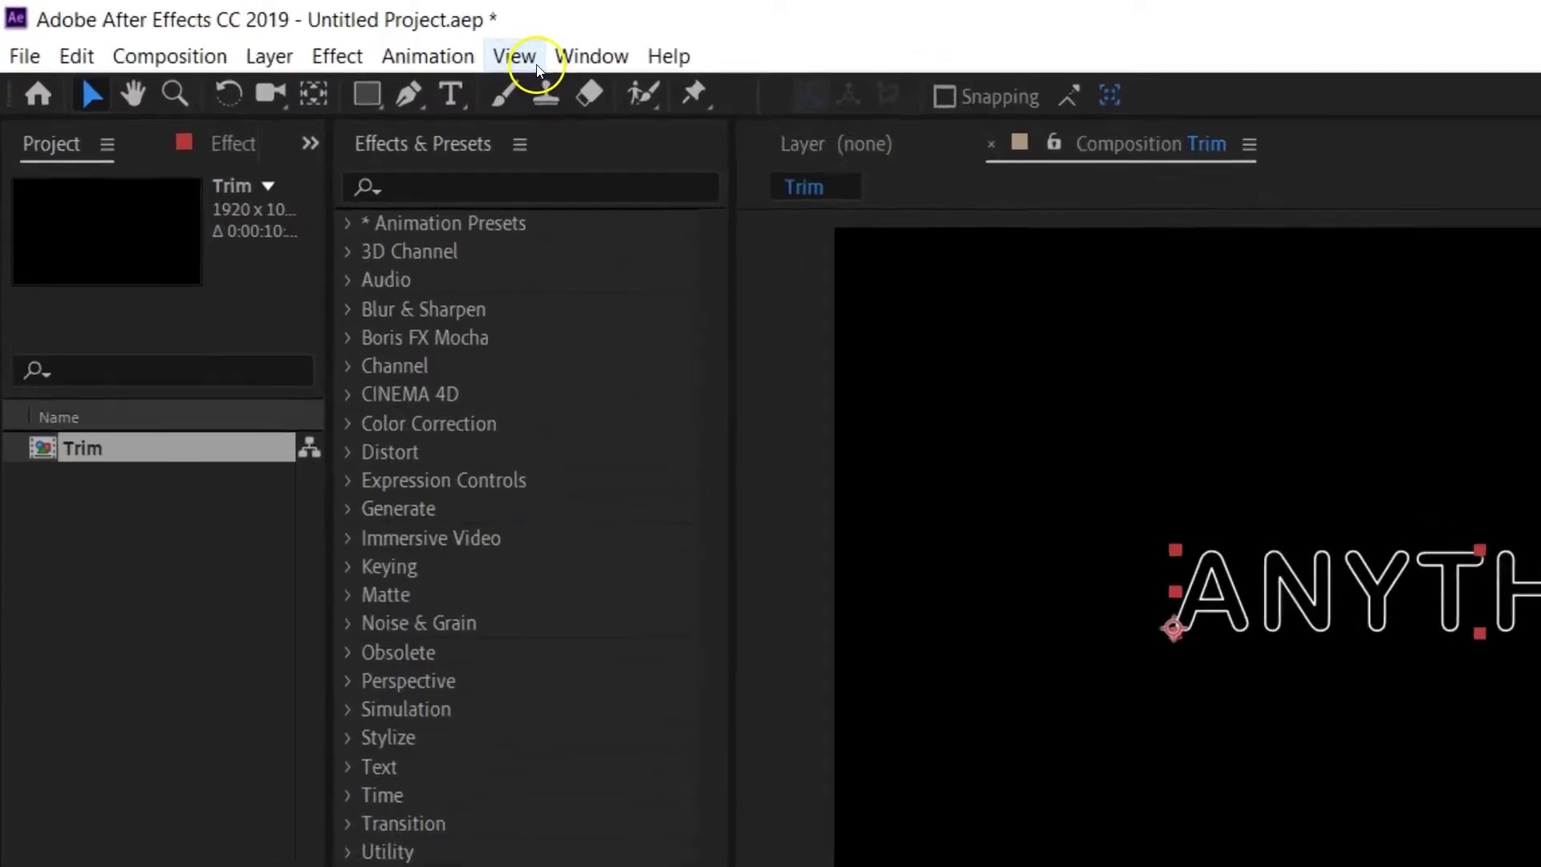
{"action": "left_click", "coordinate": [353, 33]}
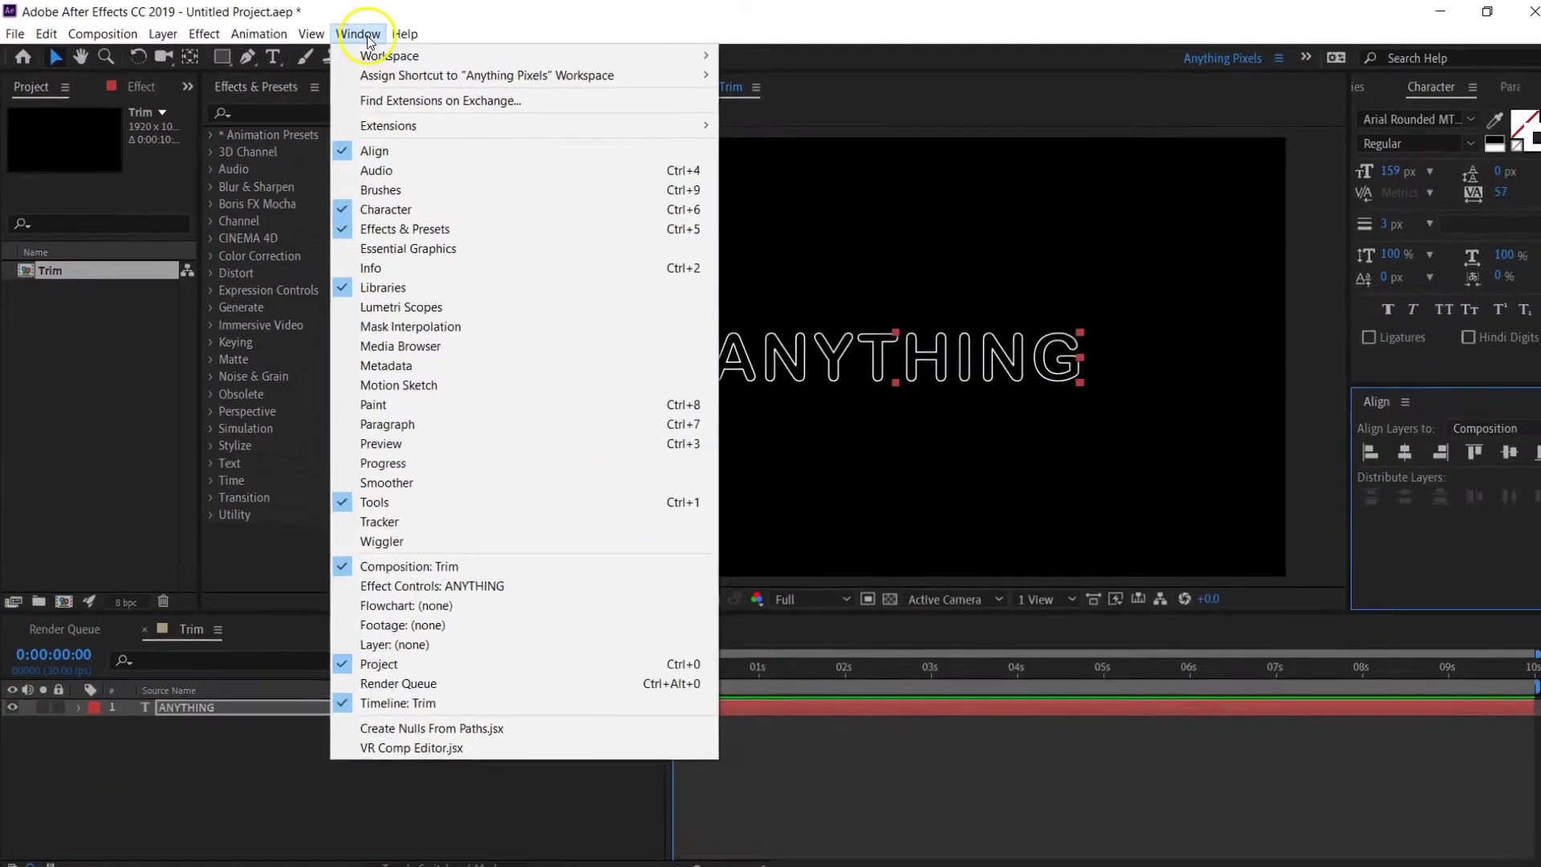
{"action": "left_click", "coordinate": [701, 368]}
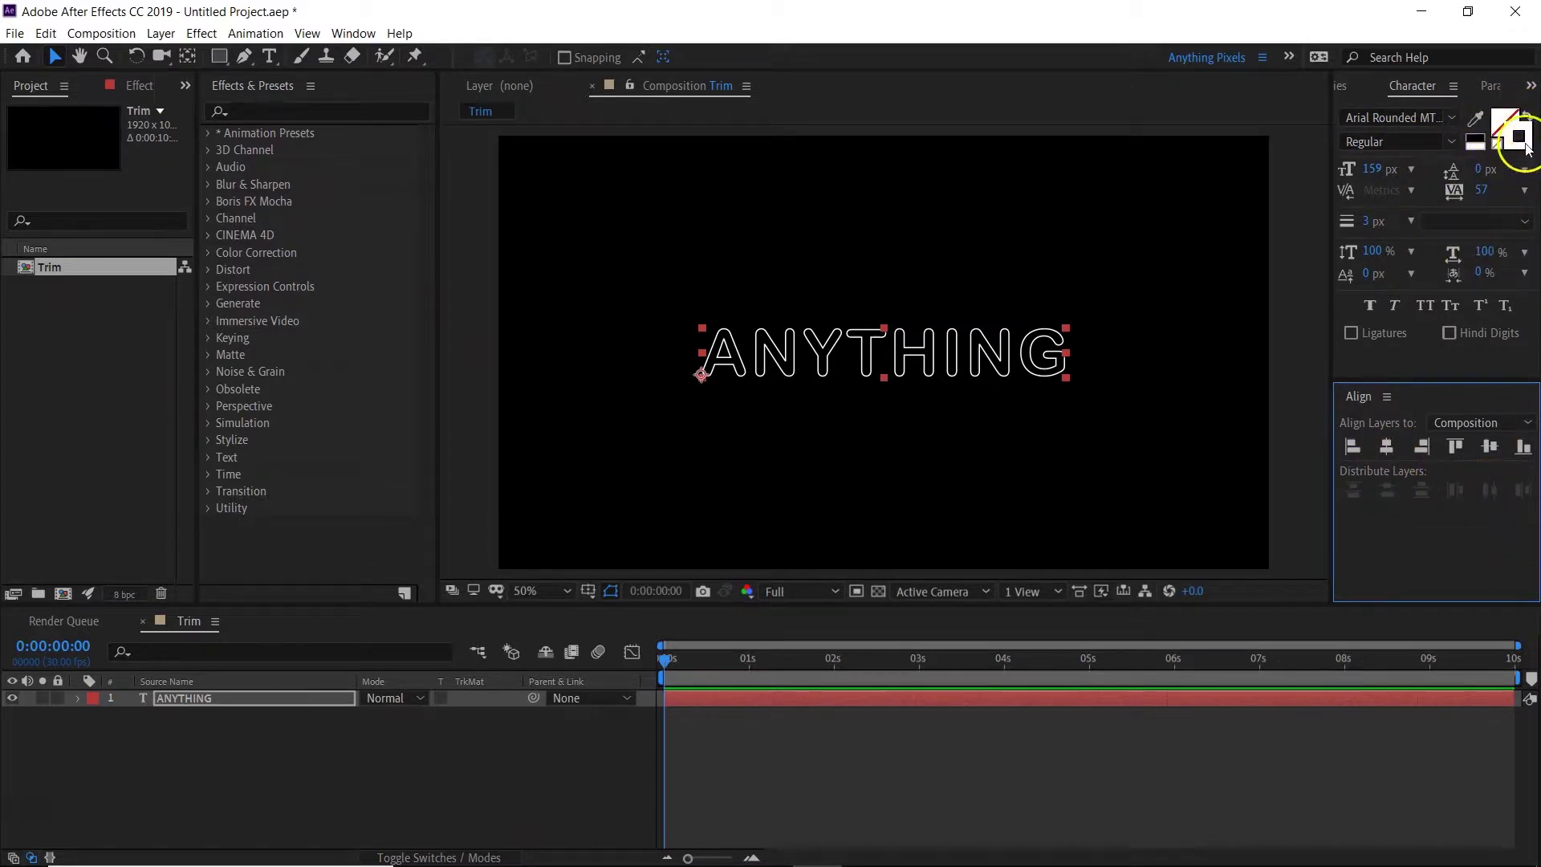
Swap the text's fill and stroke, and move the layer's anchor point to the center of the text
{"action": "left_click", "coordinate": [1526, 118]}
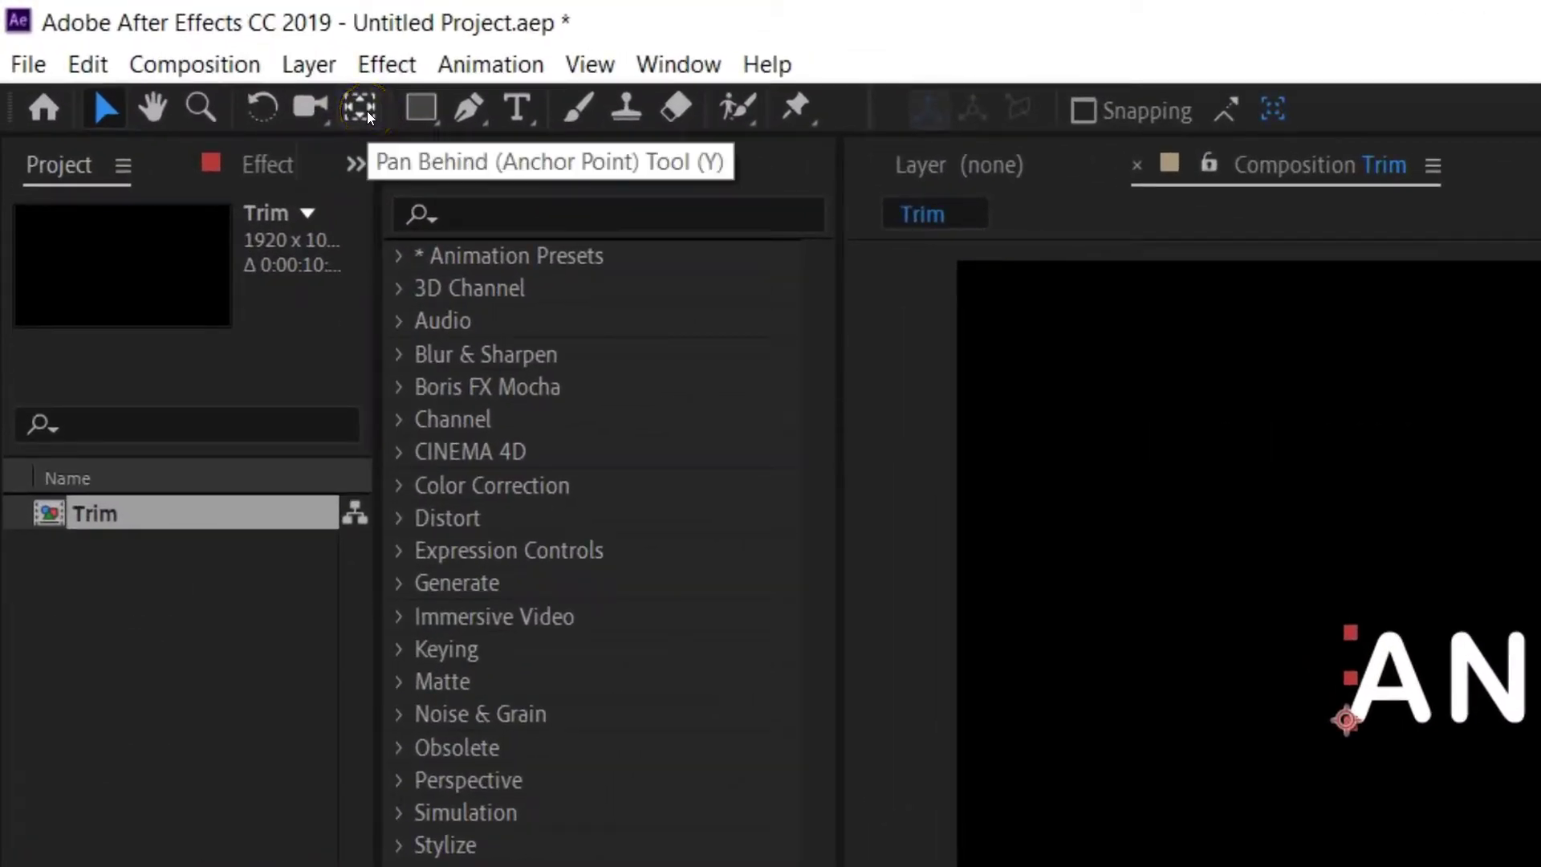
{"action": "left_click", "coordinate": [363, 110]}
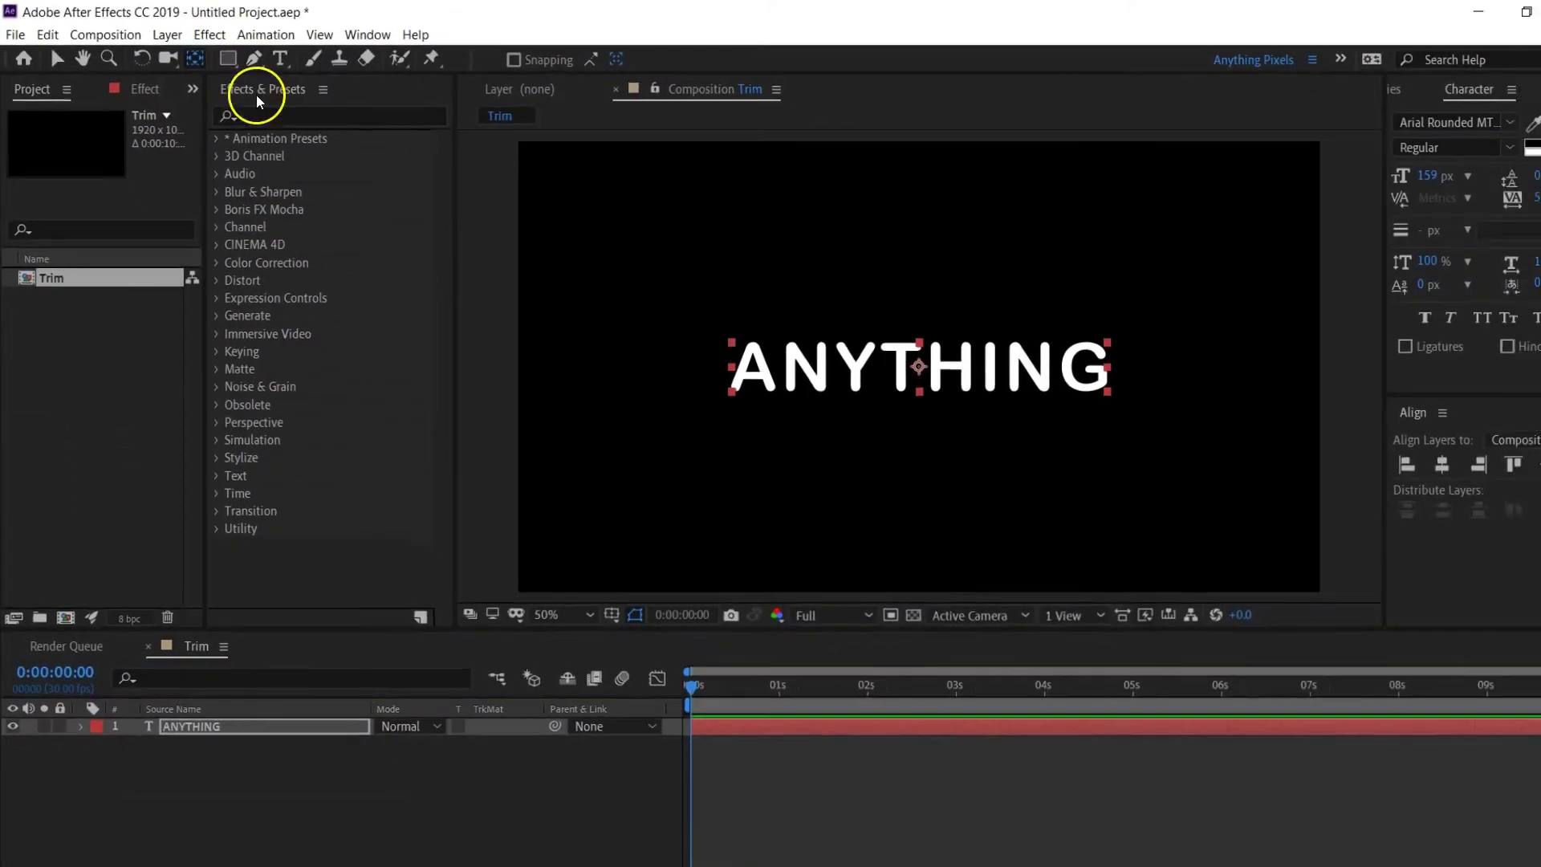
{"action": "left_click", "coordinate": [56, 58]}
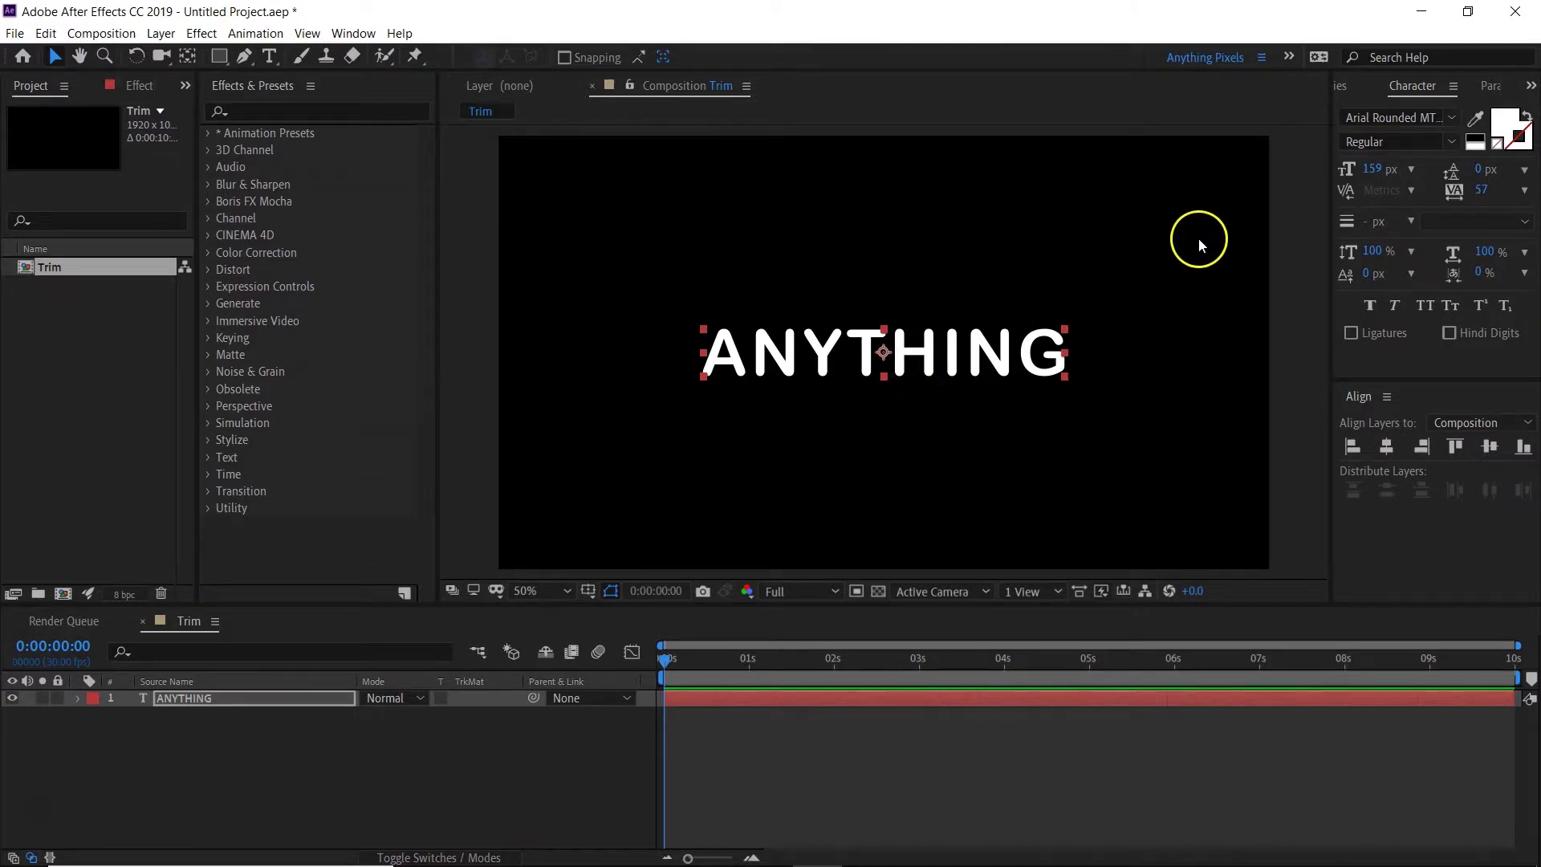
Swap the text back to a white stroke without fill and create shapes from the text
{"action": "left_click", "coordinate": [1527, 120]}
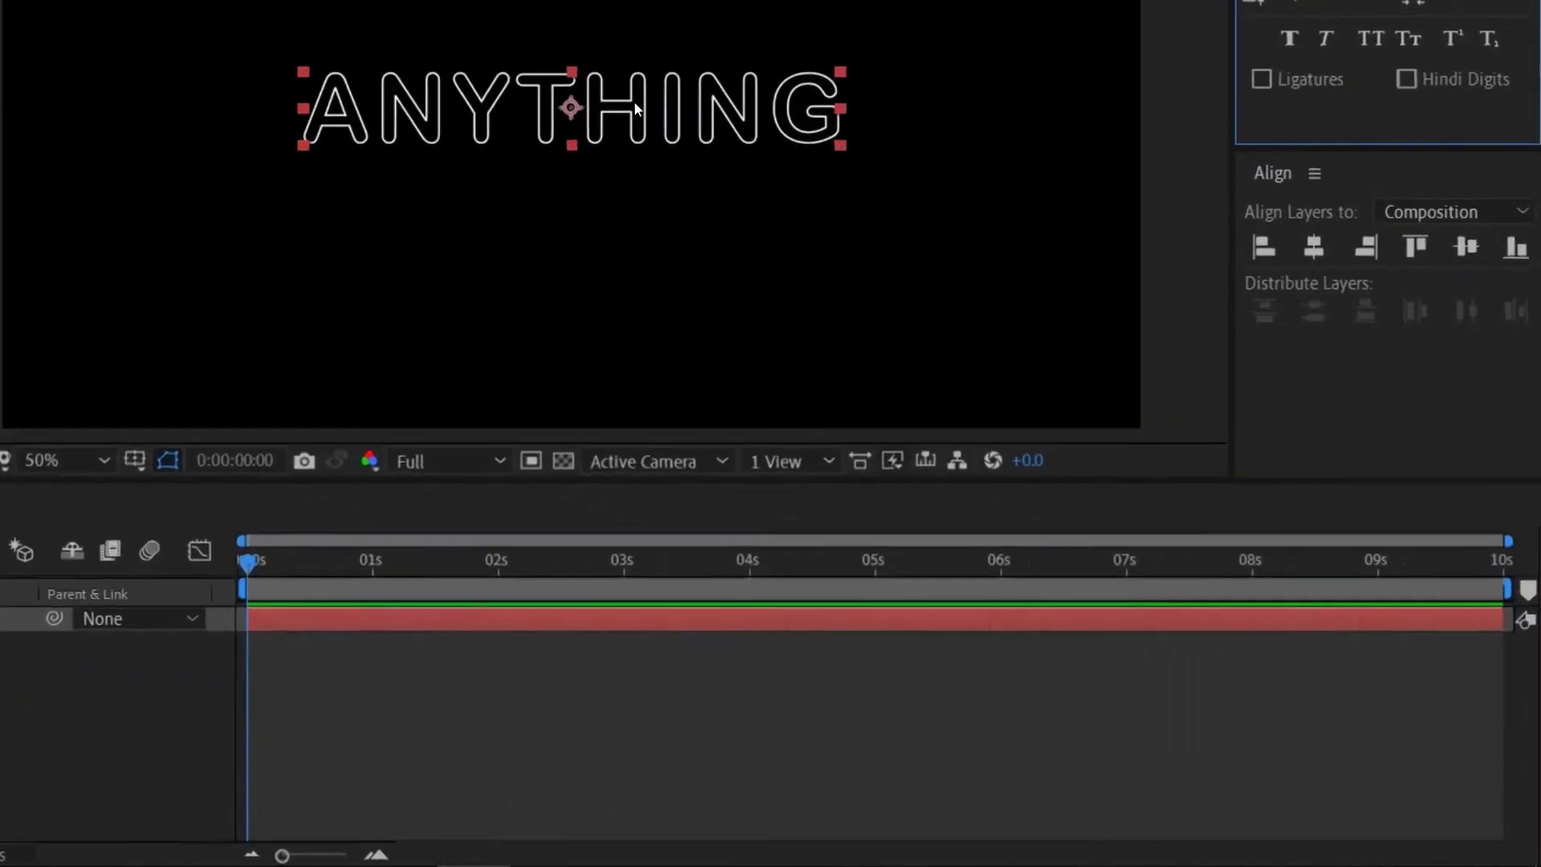
{"action": "right_click", "coordinate": [908, 339]}
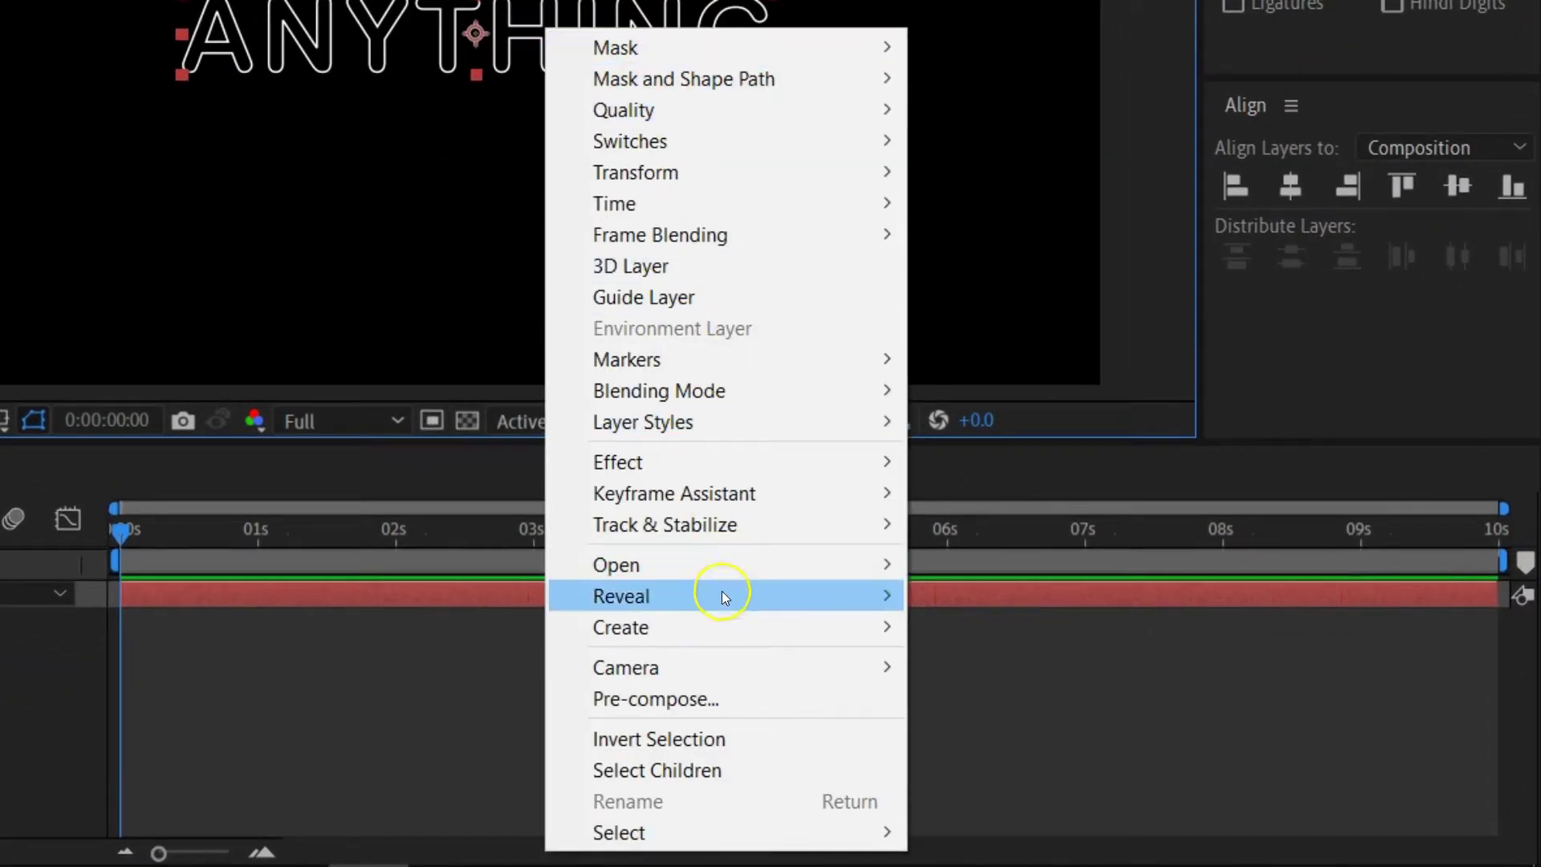
{"action": "mouse_move", "coordinate": [721, 626]}
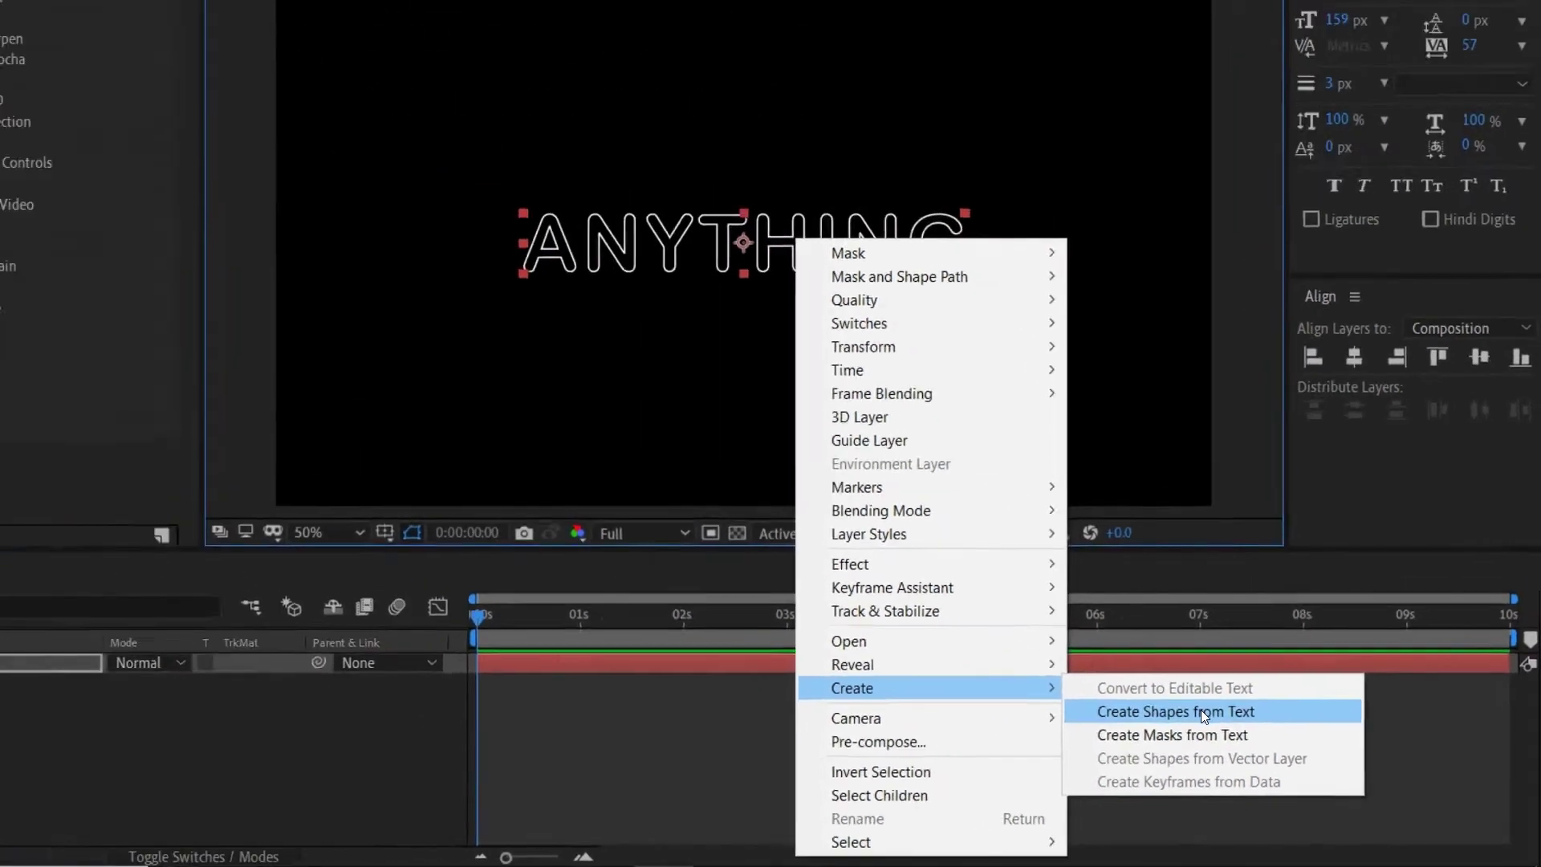
{"action": "left_click", "coordinate": [1087, 658]}
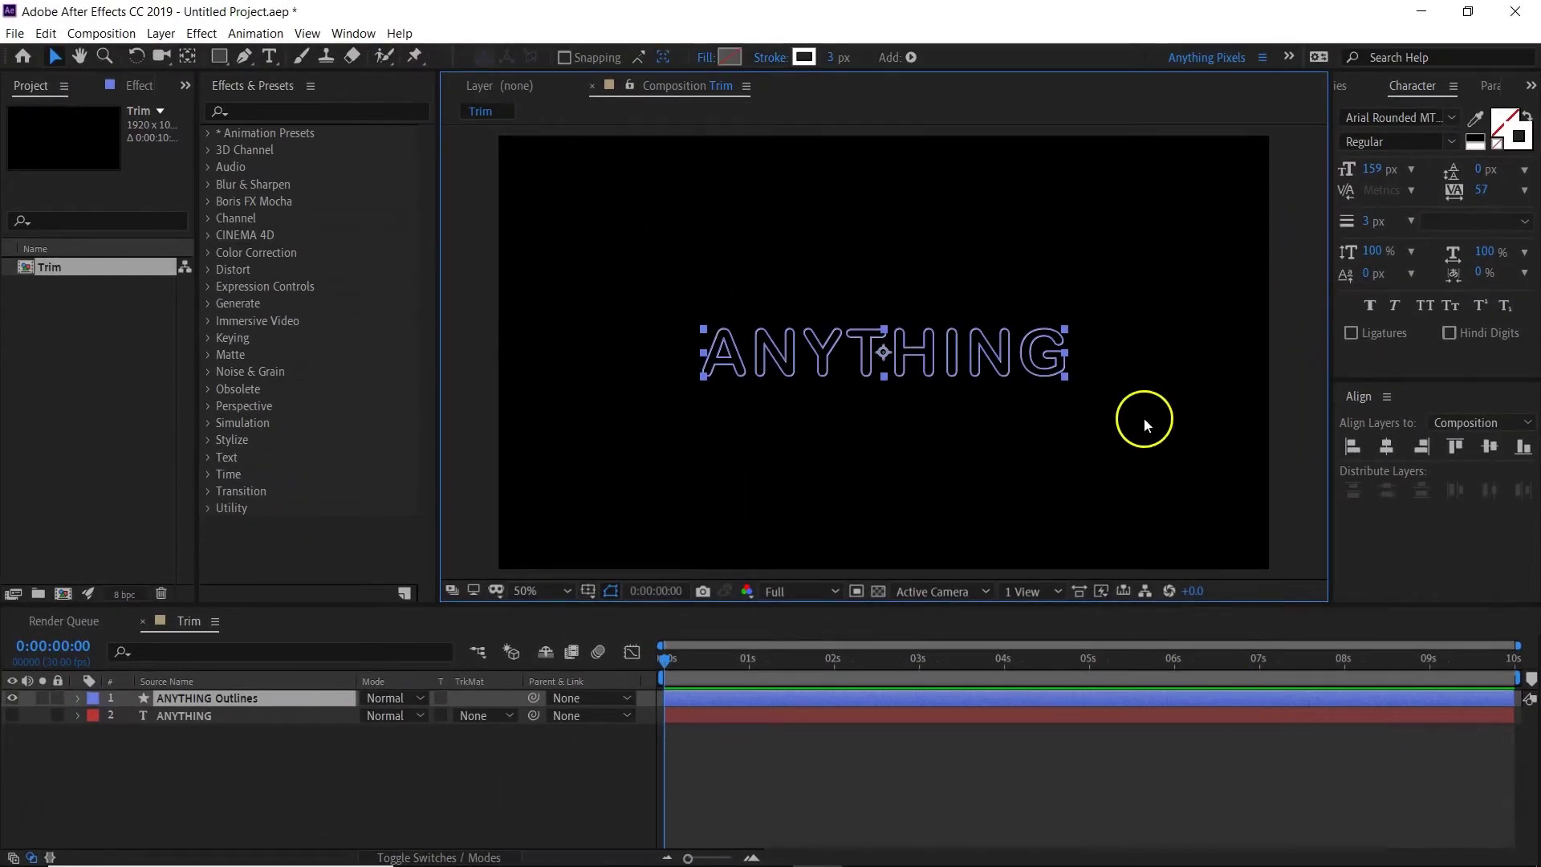
{"action": "left_click", "coordinate": [623, 517]}
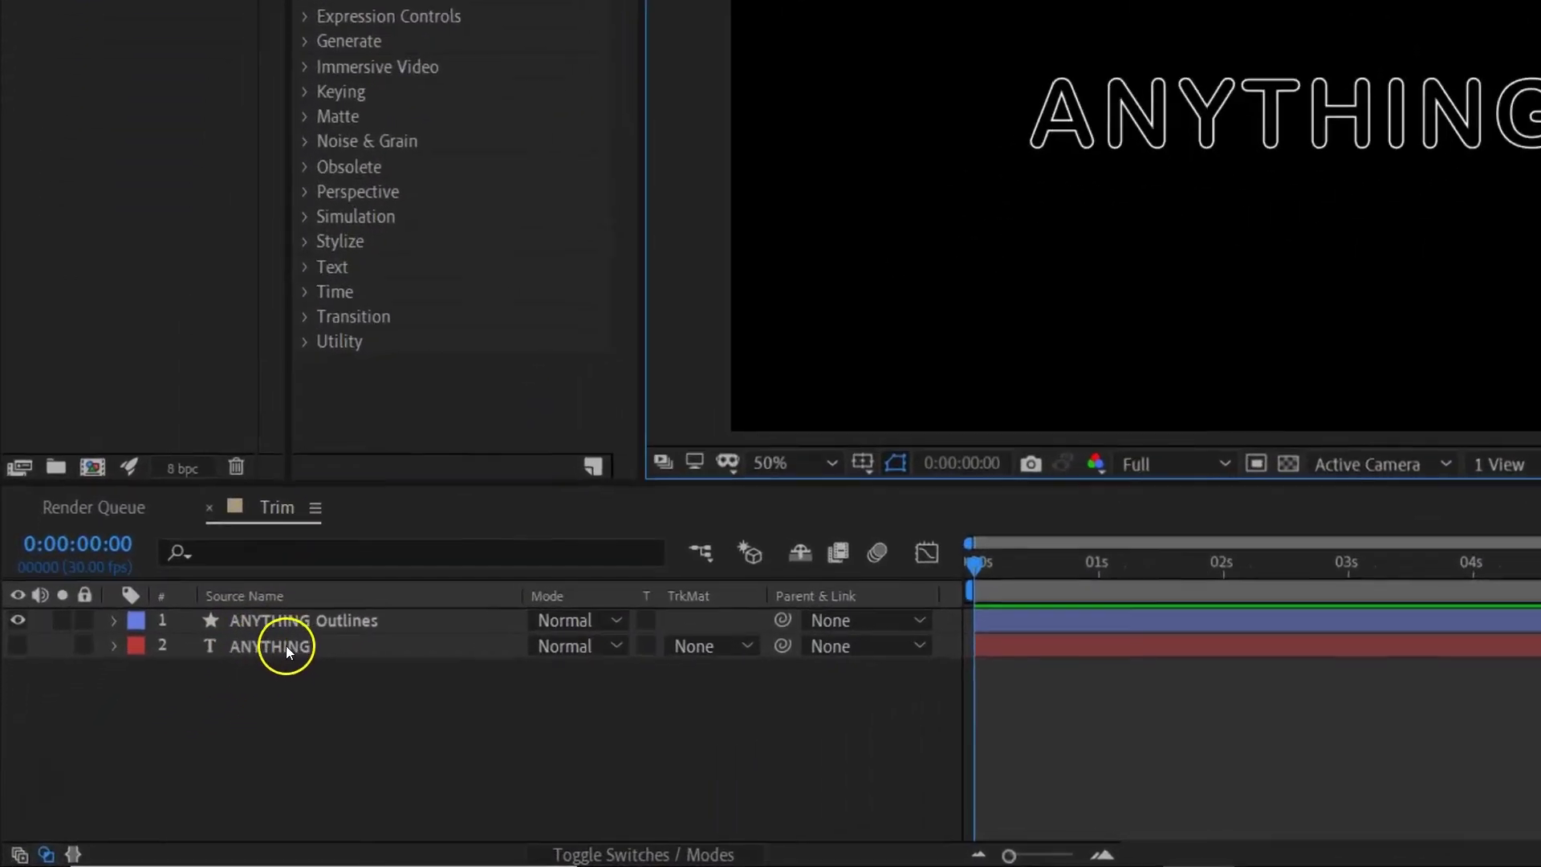
Add a Trim Paths operator to the ANYTHING Outlines shape layer
{"action": "left_click", "coordinate": [17, 635]}
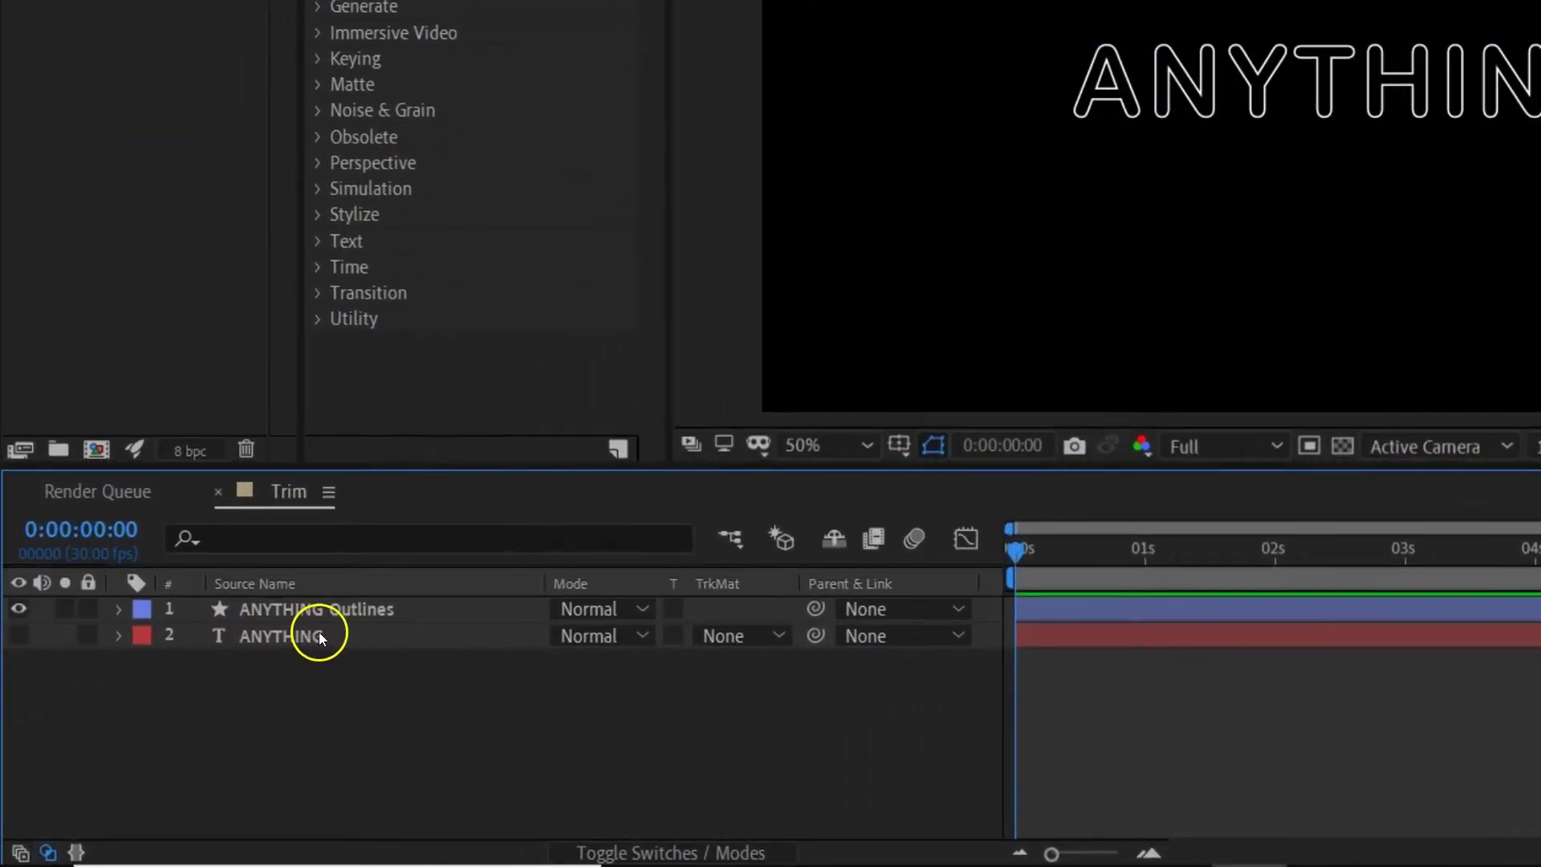
{"action": "left_click", "coordinate": [442, 612]}
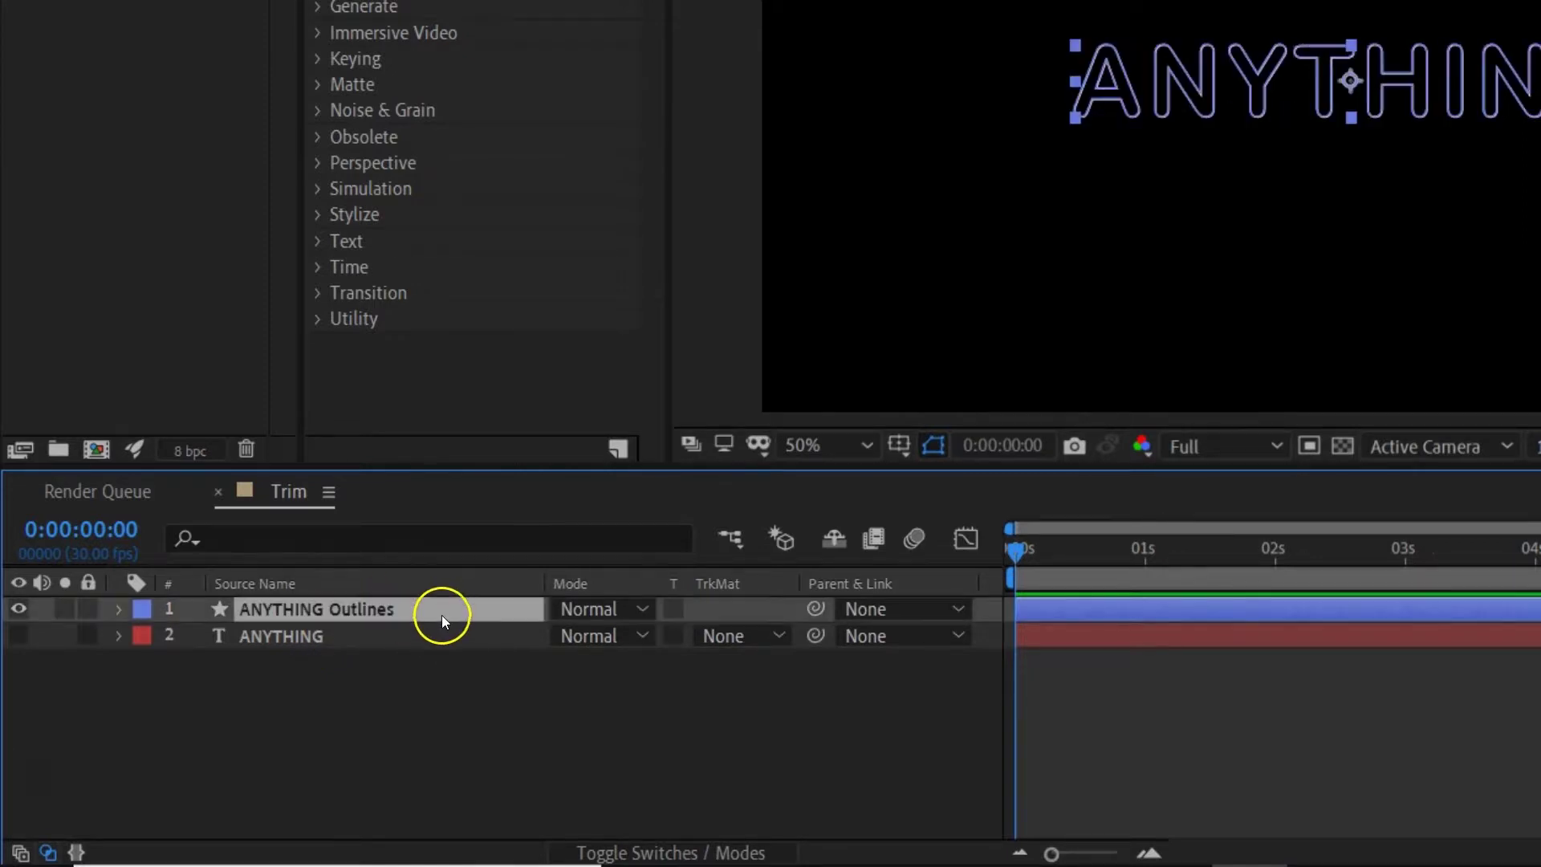
{"action": "left_click", "coordinate": [118, 608]}
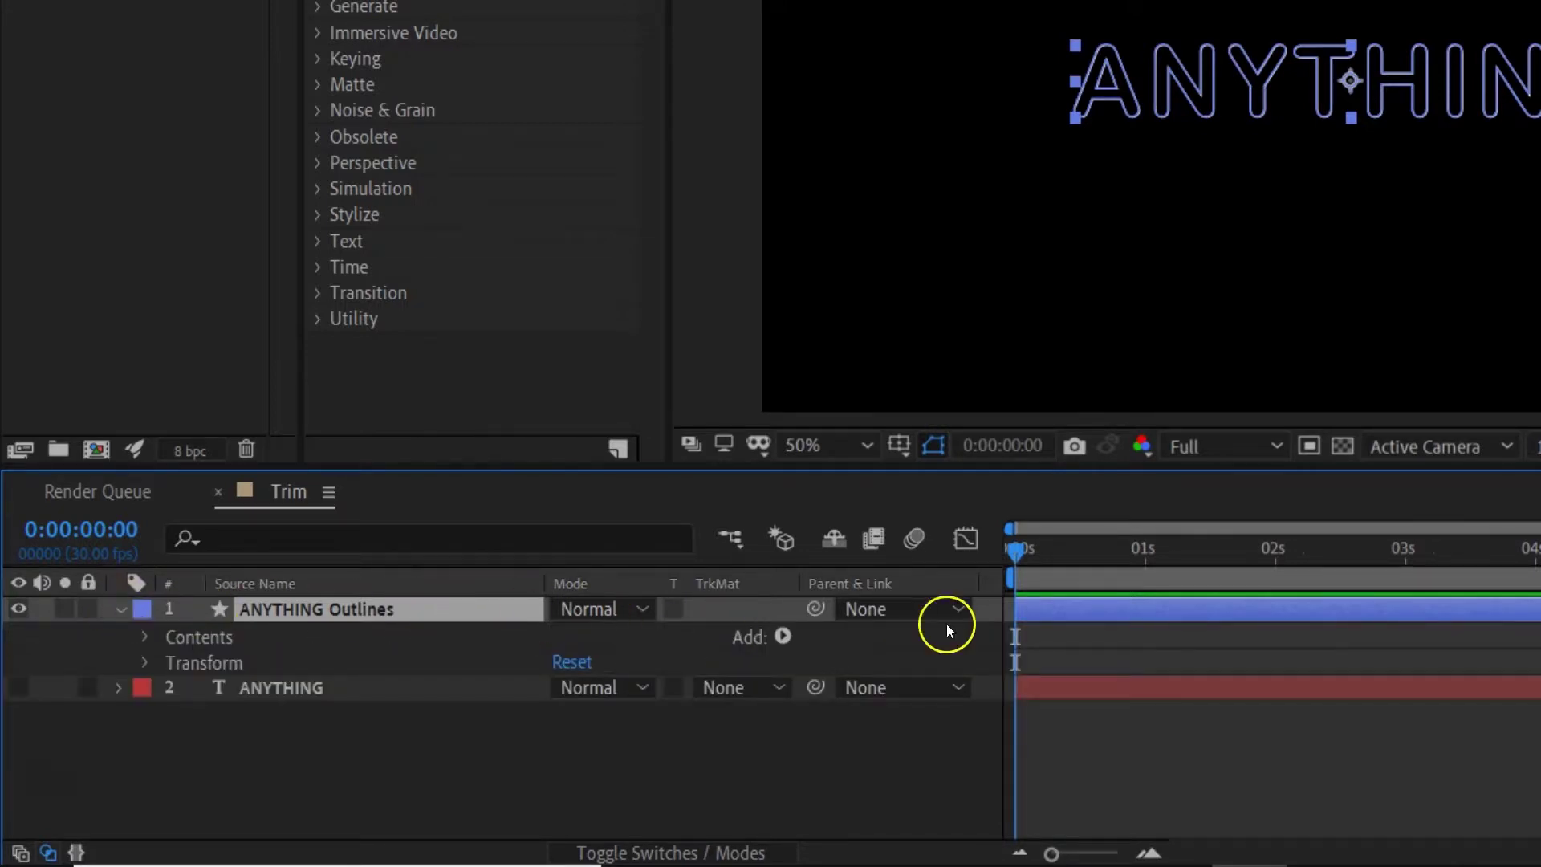
{"action": "left_click", "coordinate": [783, 635]}
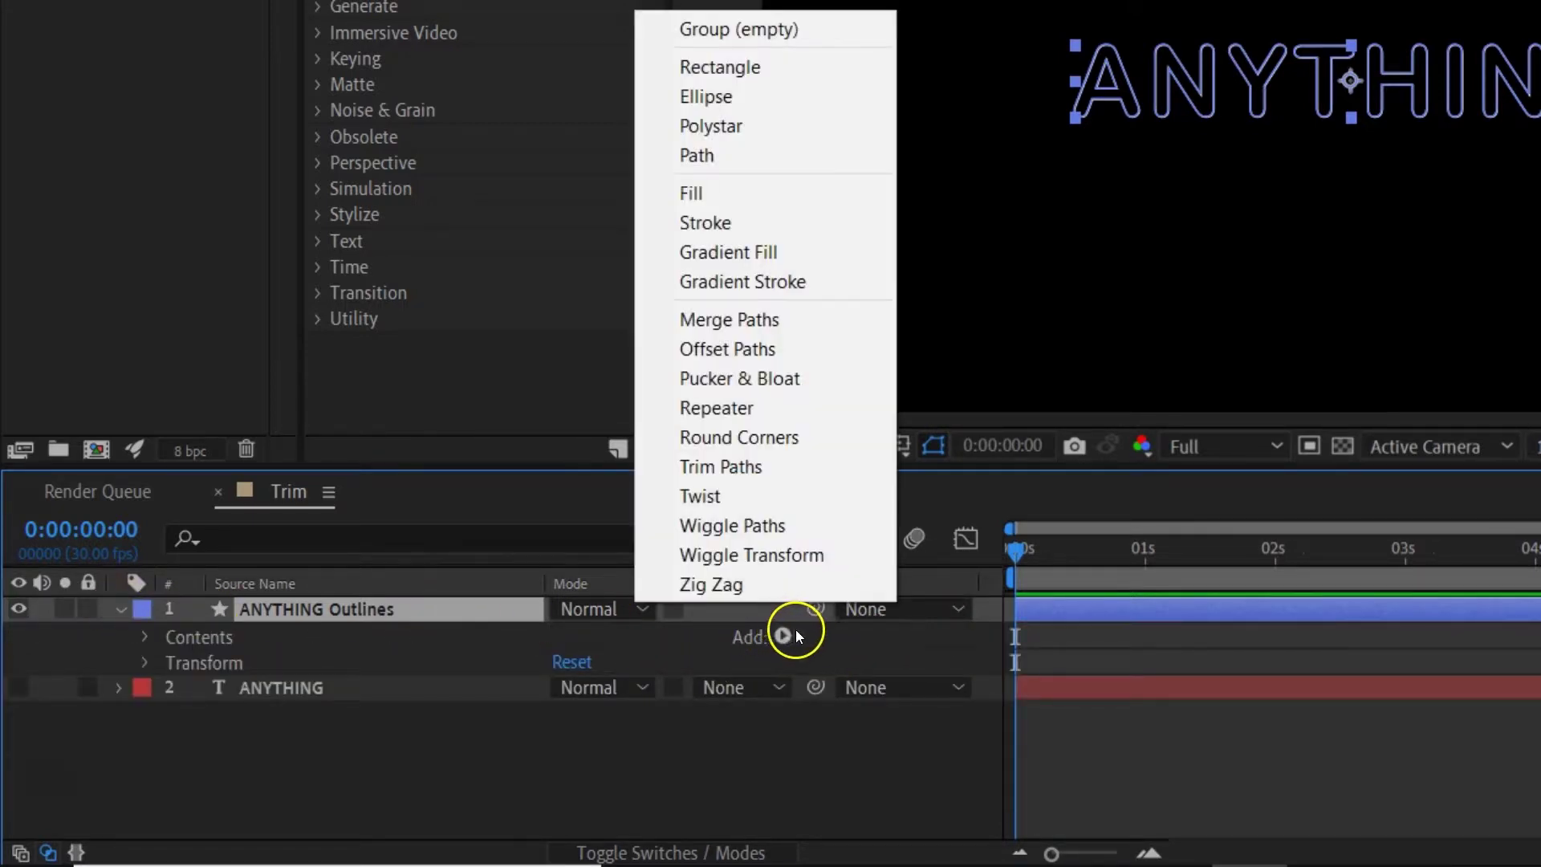
{"action": "left_click", "coordinate": [732, 474]}
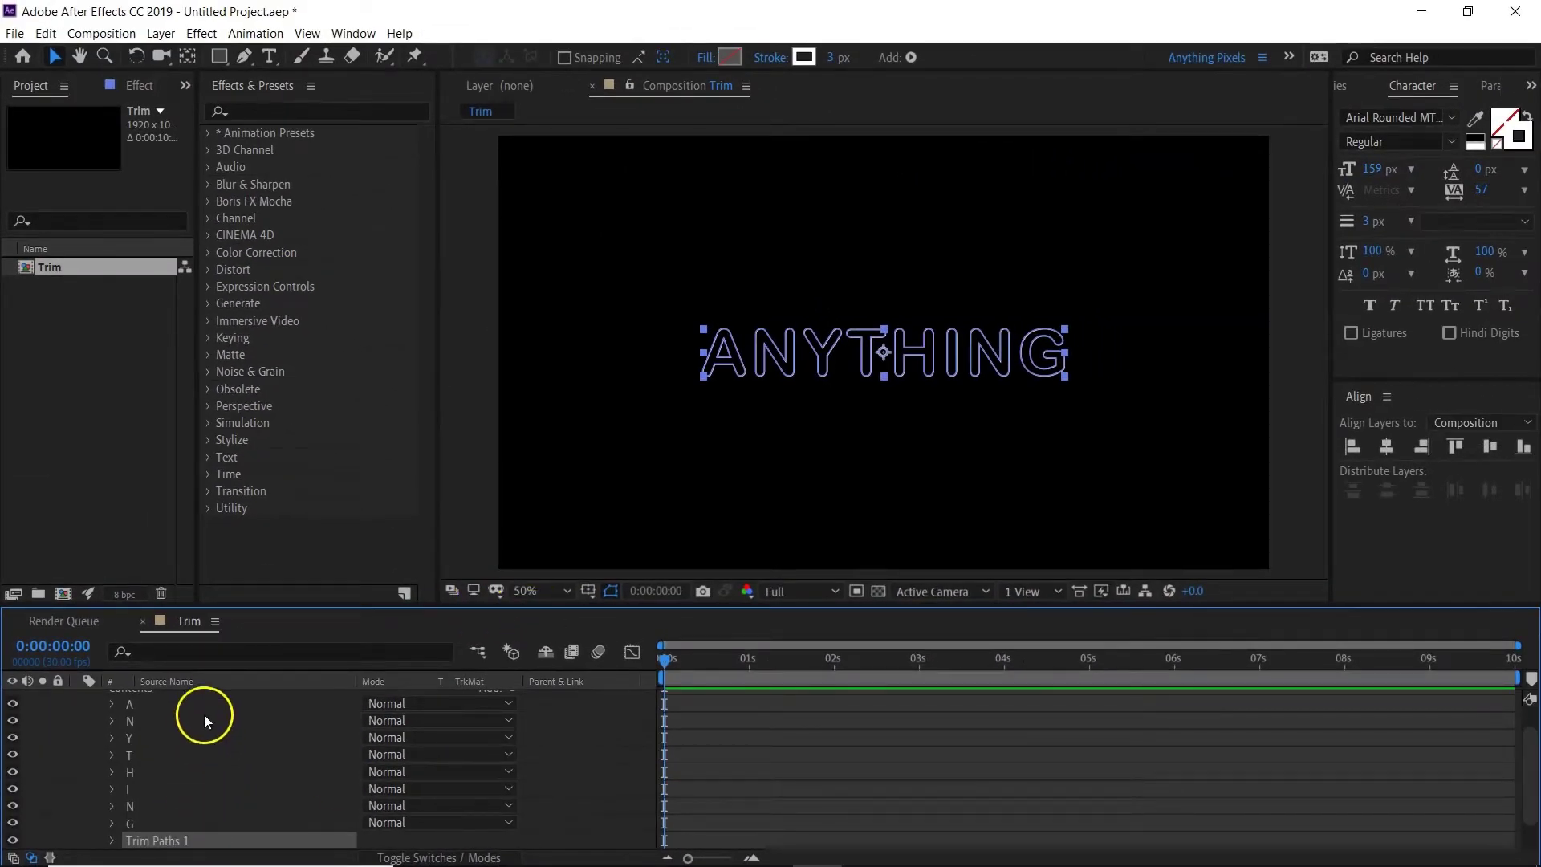
Expand Trim Paths 1 on the outlines layer to reach its Start, End and Offset properties
{"action": "left_click", "coordinate": [813, 447]}
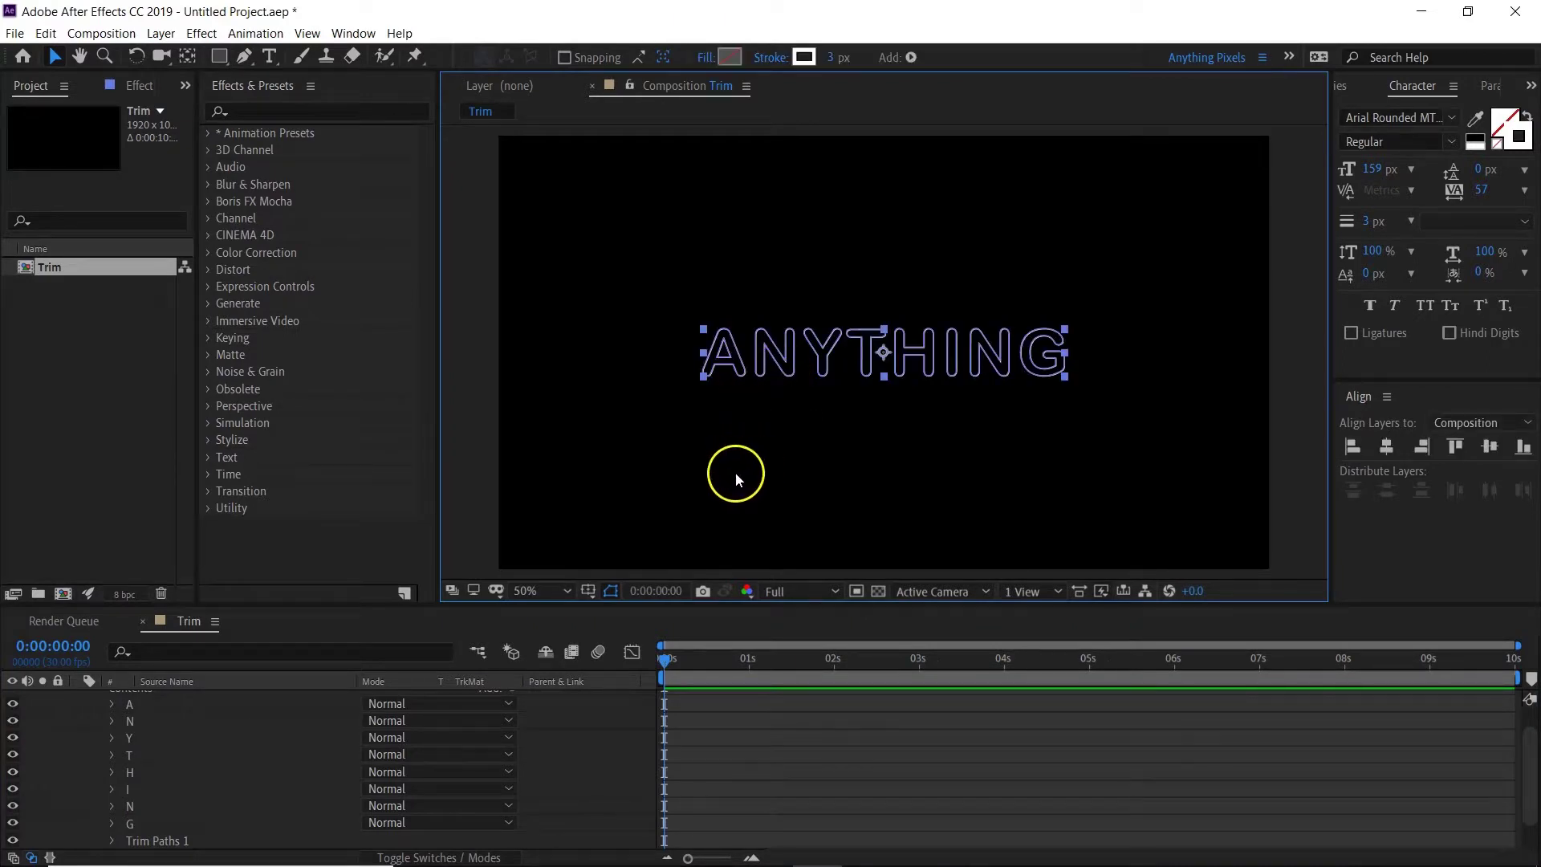
{"action": "scroll", "coordinate": [253, 729], "scroll_direction": "up", "scroll_amount": 1}
{"action": "scroll", "coordinate": [254, 730], "scroll_direction": "down", "scroll_amount": 1}
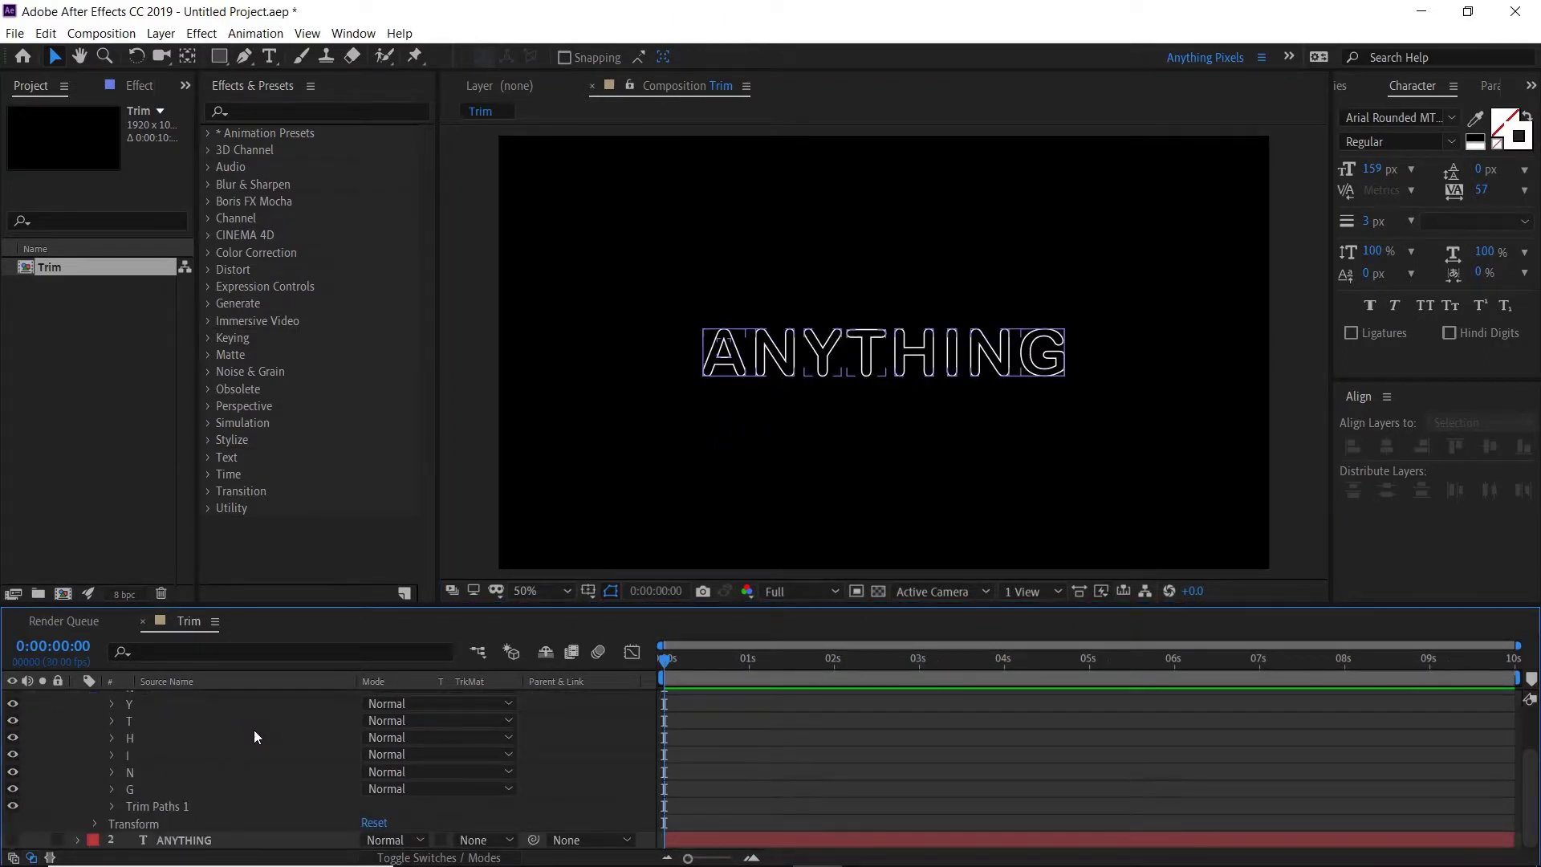
{"action": "left_click", "coordinate": [171, 806]}
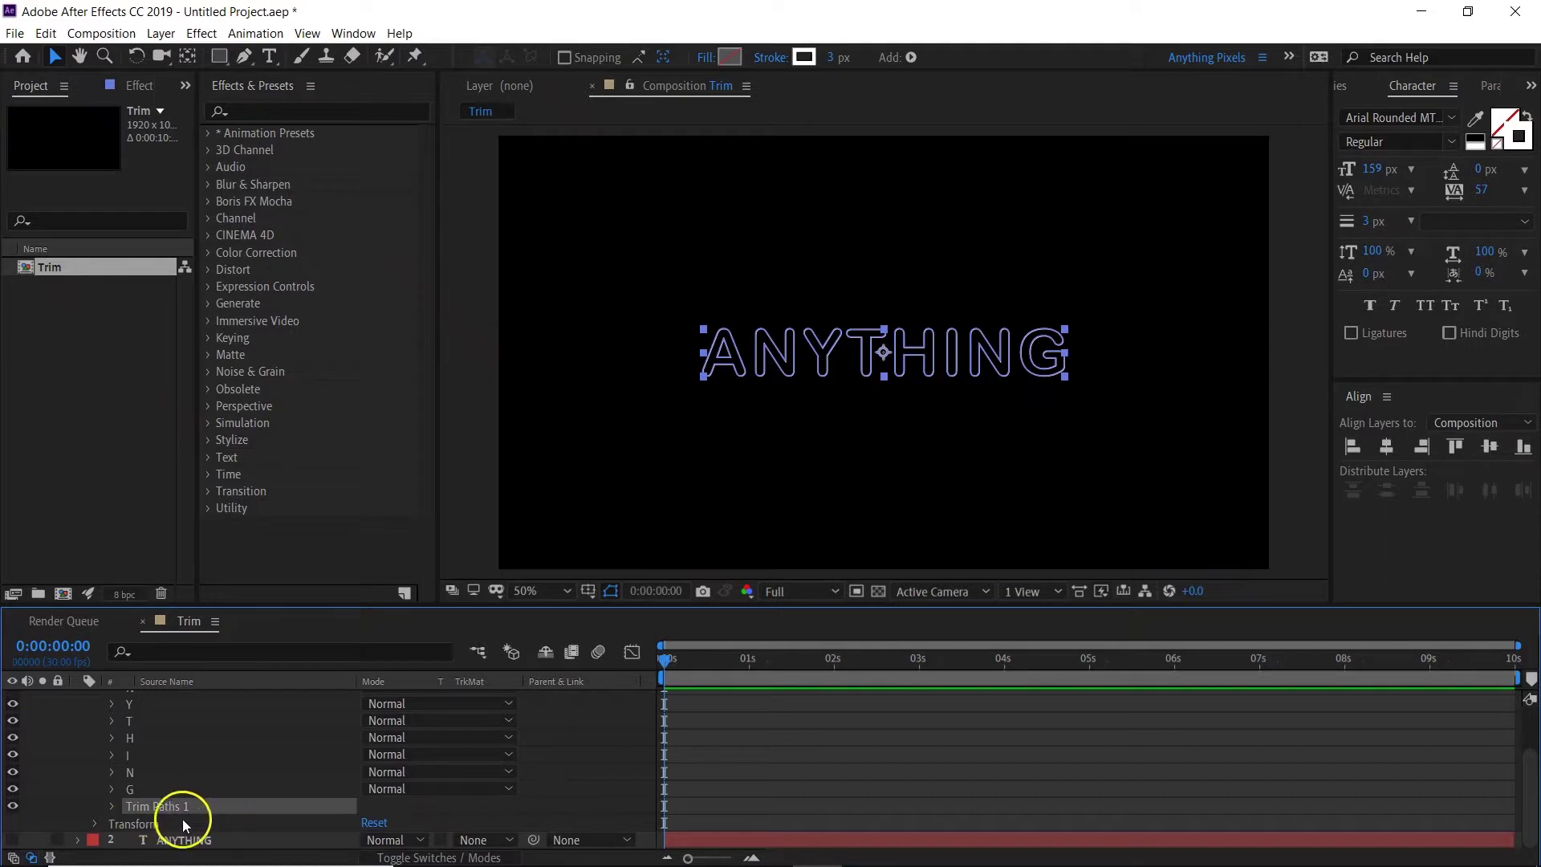
{"action": "left_click", "coordinate": [110, 804]}
{"action": "scroll", "coordinate": [268, 774], "scroll_direction": "down", "scroll_amount": 1}
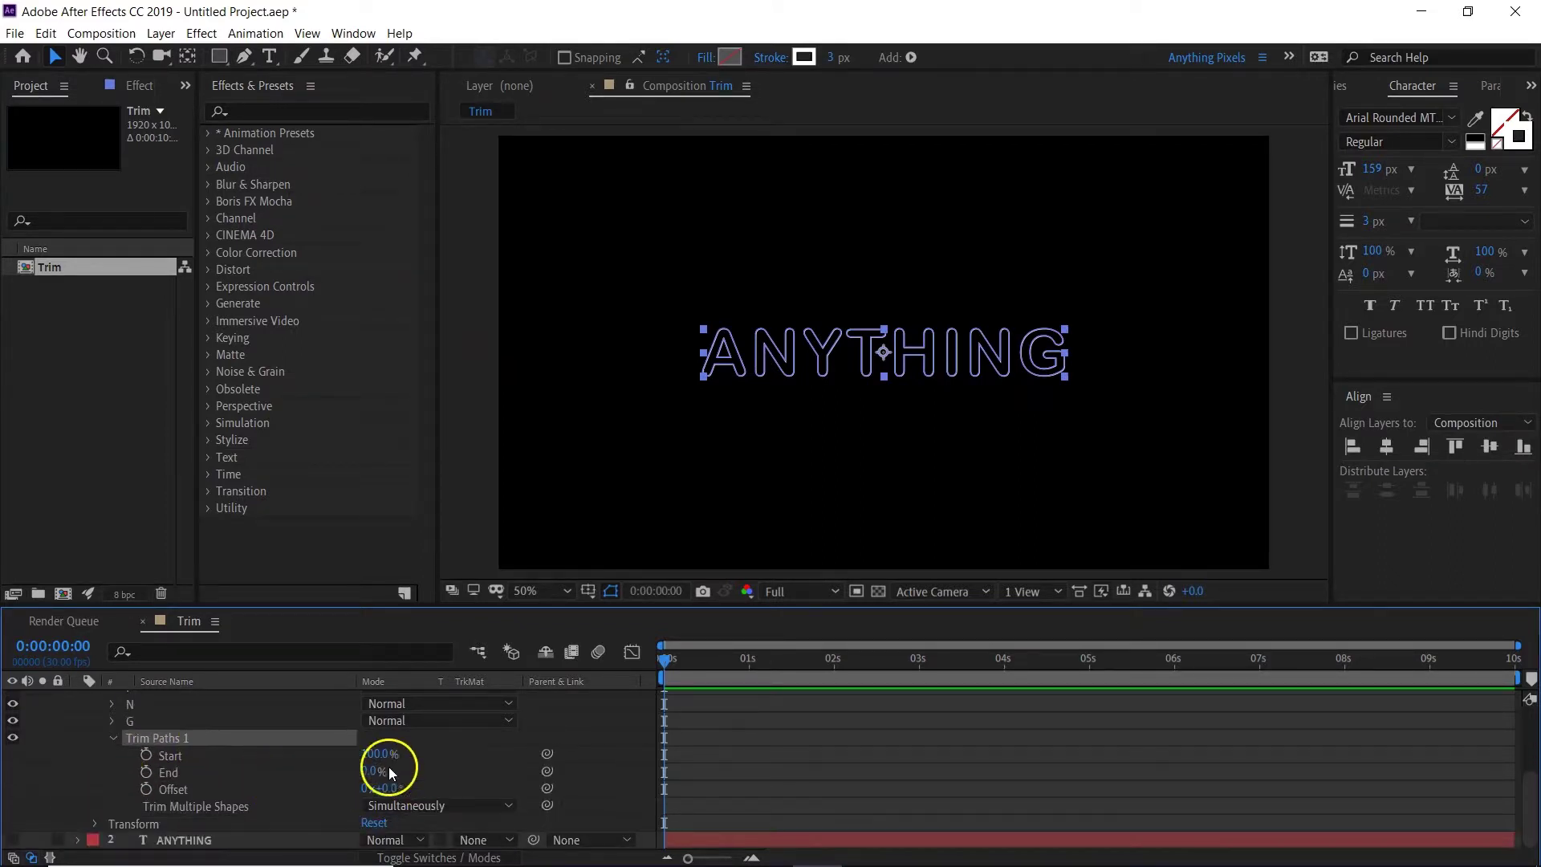
Set the Trim Paths Start to 0% and add a keyframe for it at 0:00:00:00
{"action": "left_click_drag", "start_coordinate": [386, 757], "coordinate": [642, 738]}
{"action": "left_click", "coordinate": [642, 374]}
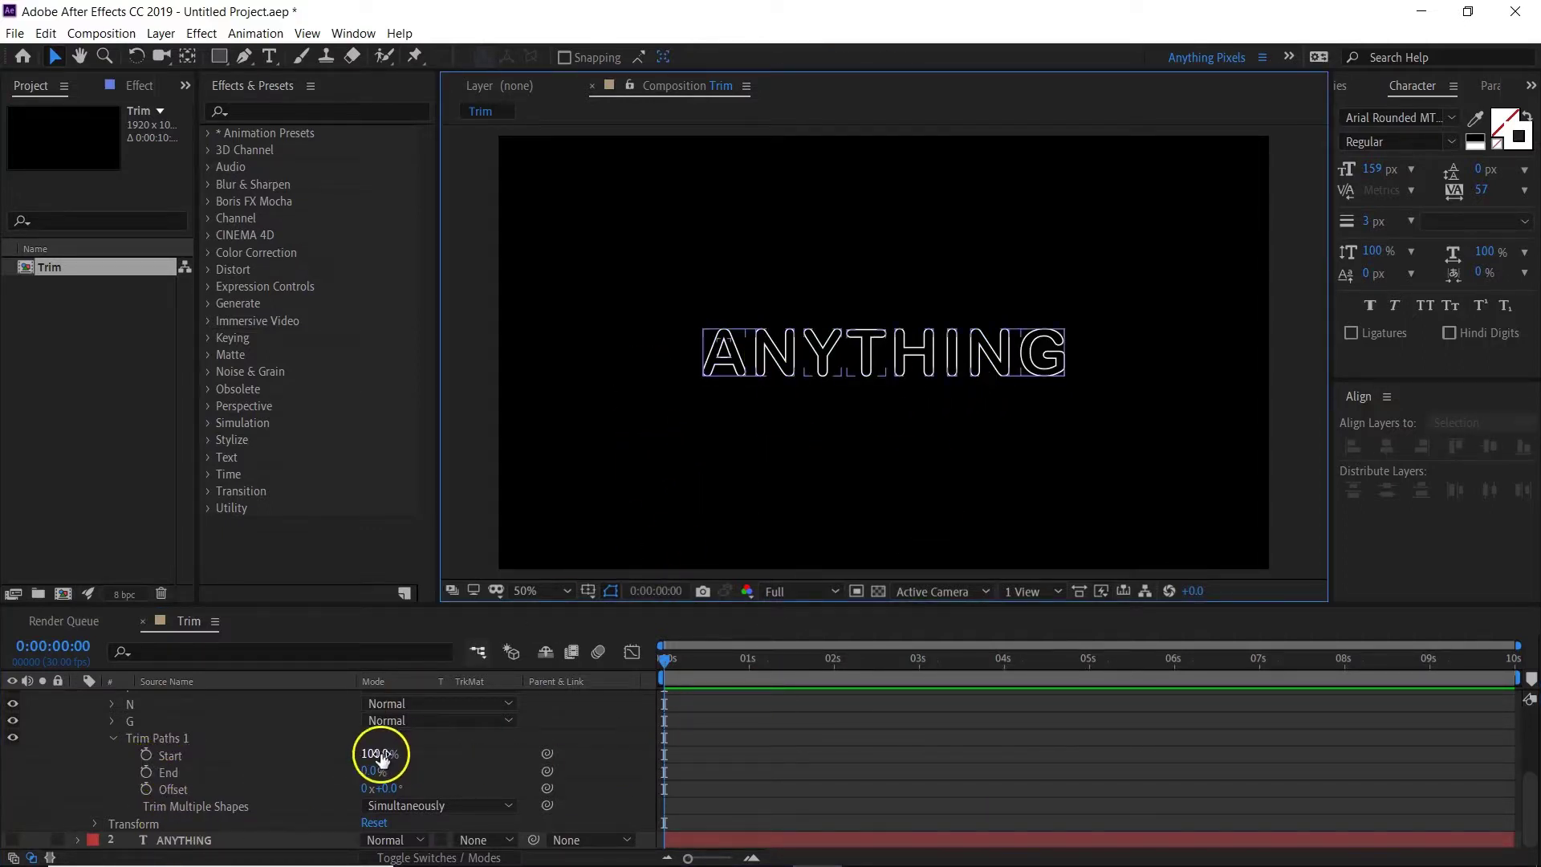
{"action": "left_click_drag", "start_coordinate": [381, 758], "coordinate": [104, 745]}
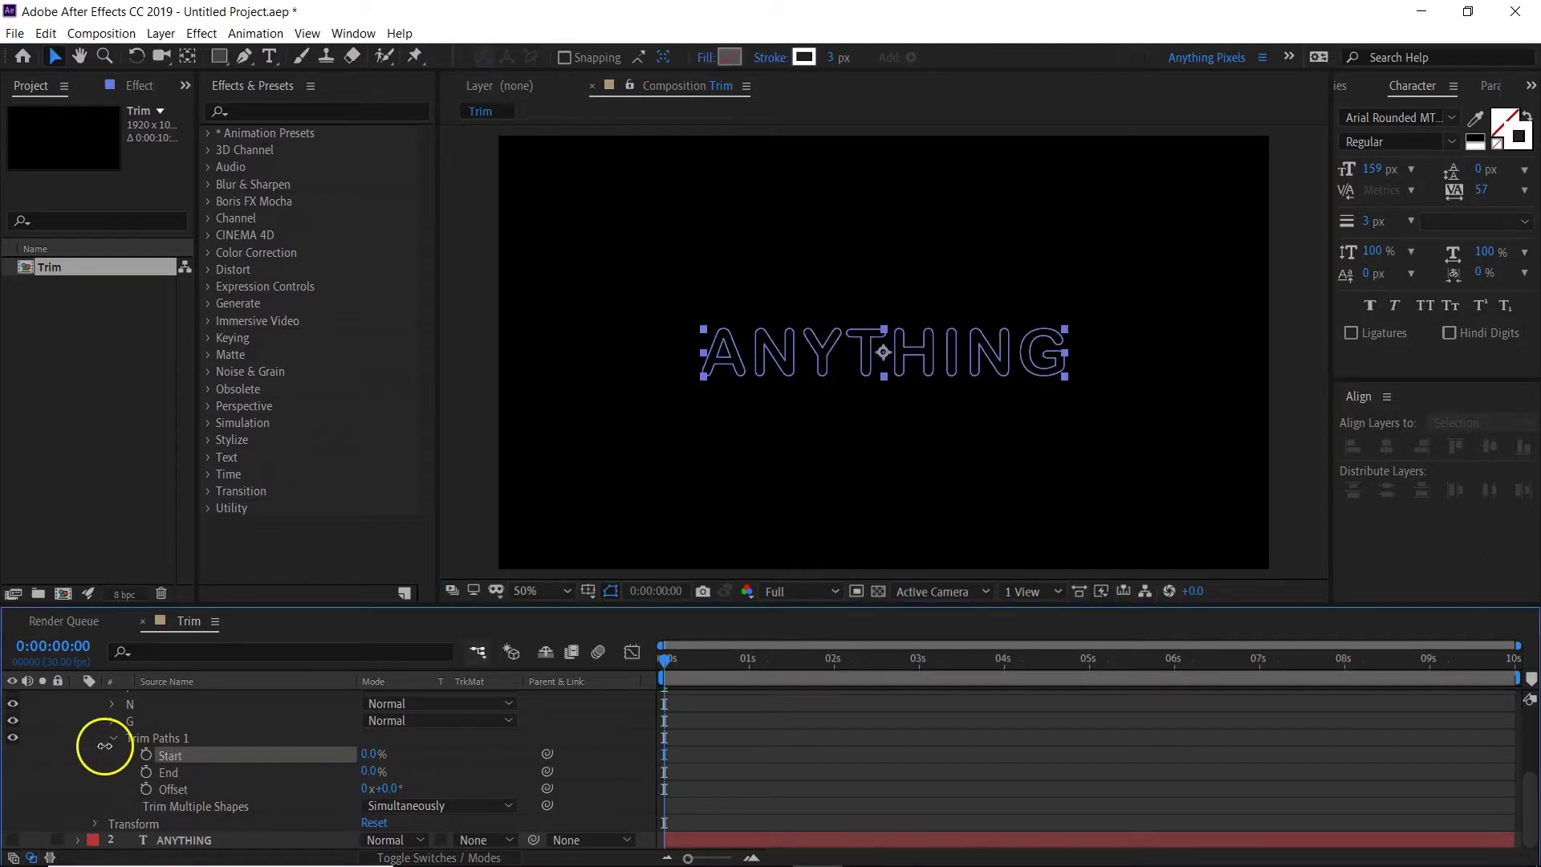
{"action": "left_click", "coordinate": [145, 755]}
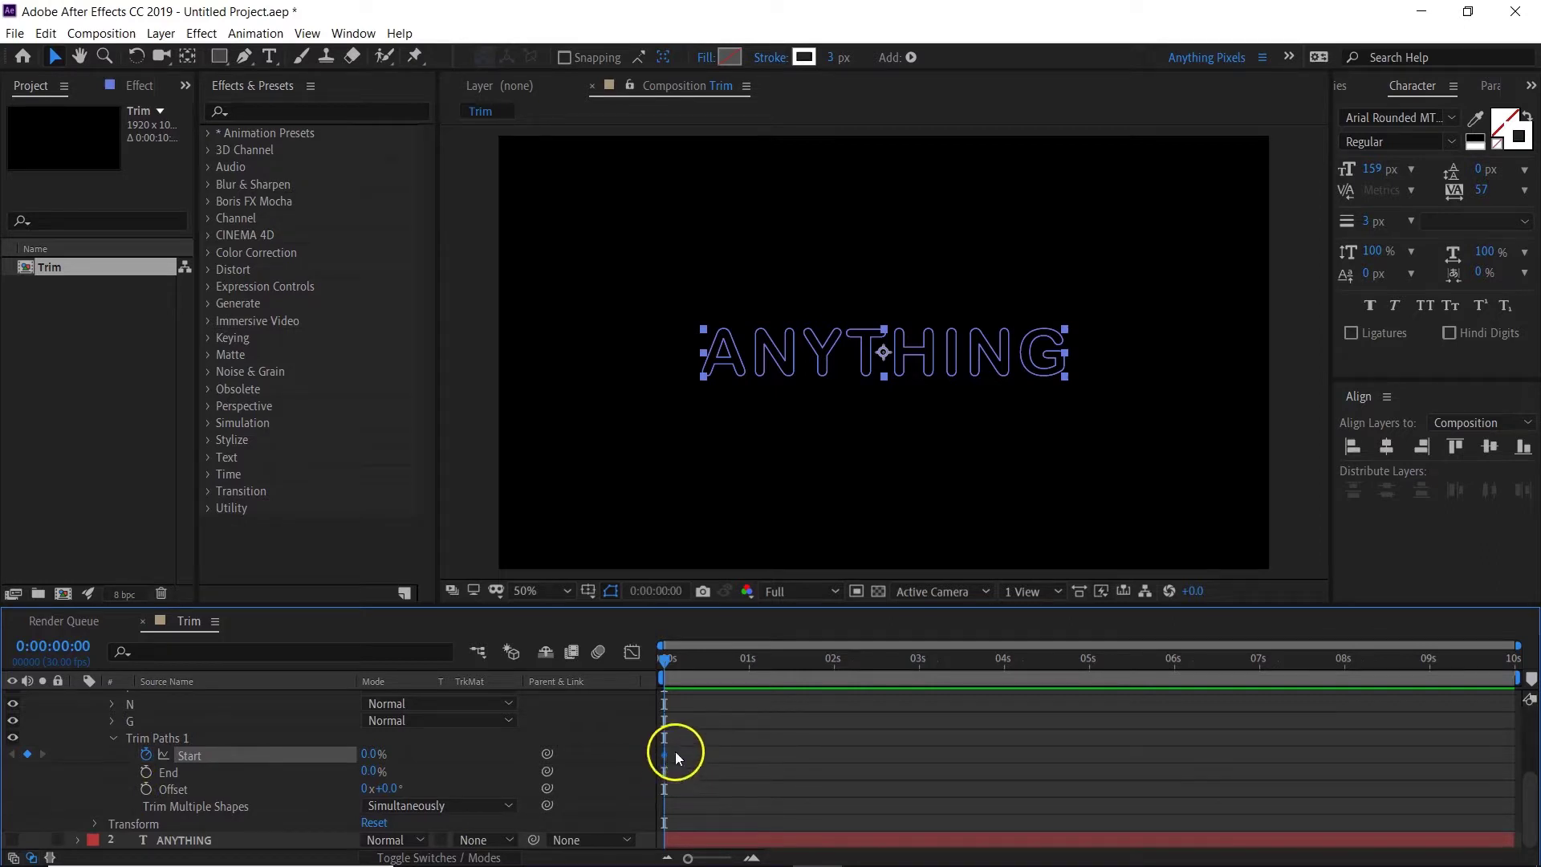
{"action": "left_click", "coordinate": [976, 274]}
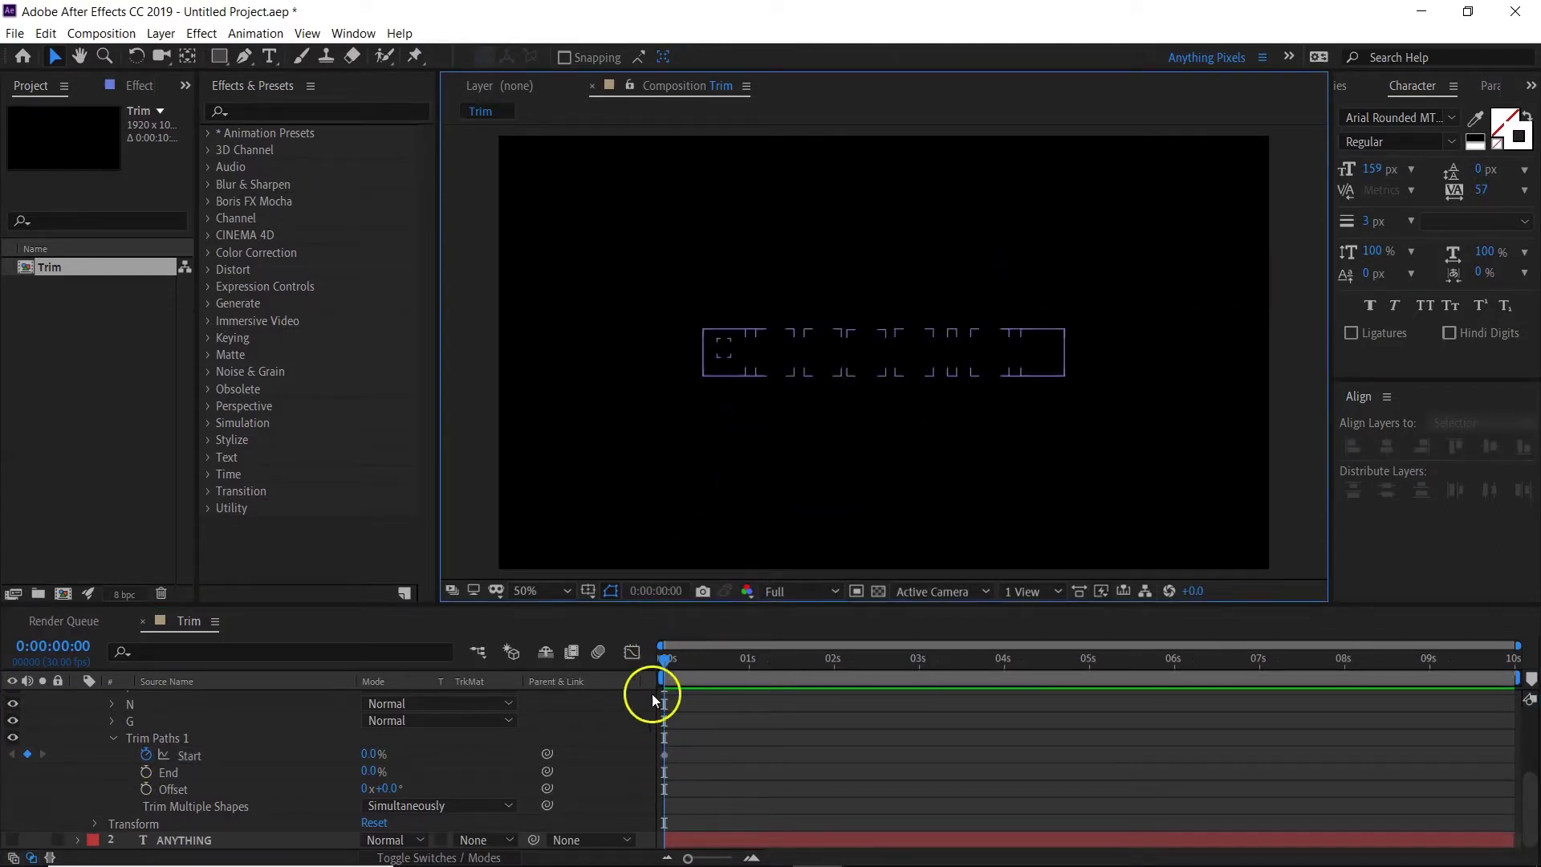
Keyframe the Trim Paths Start at 100% at 0:00:02:00 and scrub back through the animation
{"action": "left_click_drag", "start_coordinate": [663, 658], "coordinate": [835, 662]}
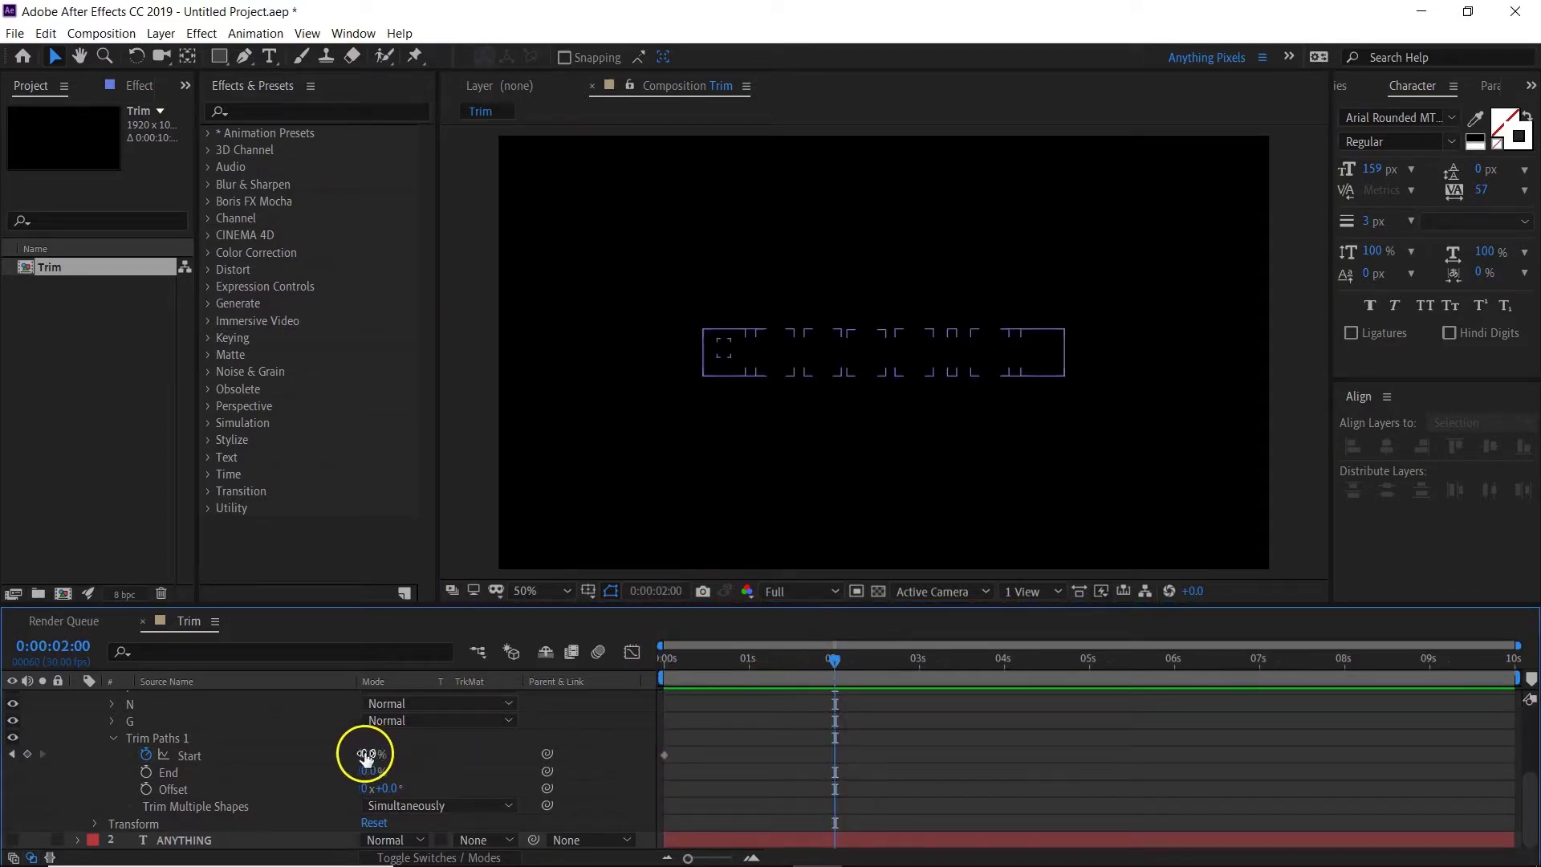
{"action": "left_click_drag", "start_coordinate": [371, 752], "coordinate": [508, 758]}
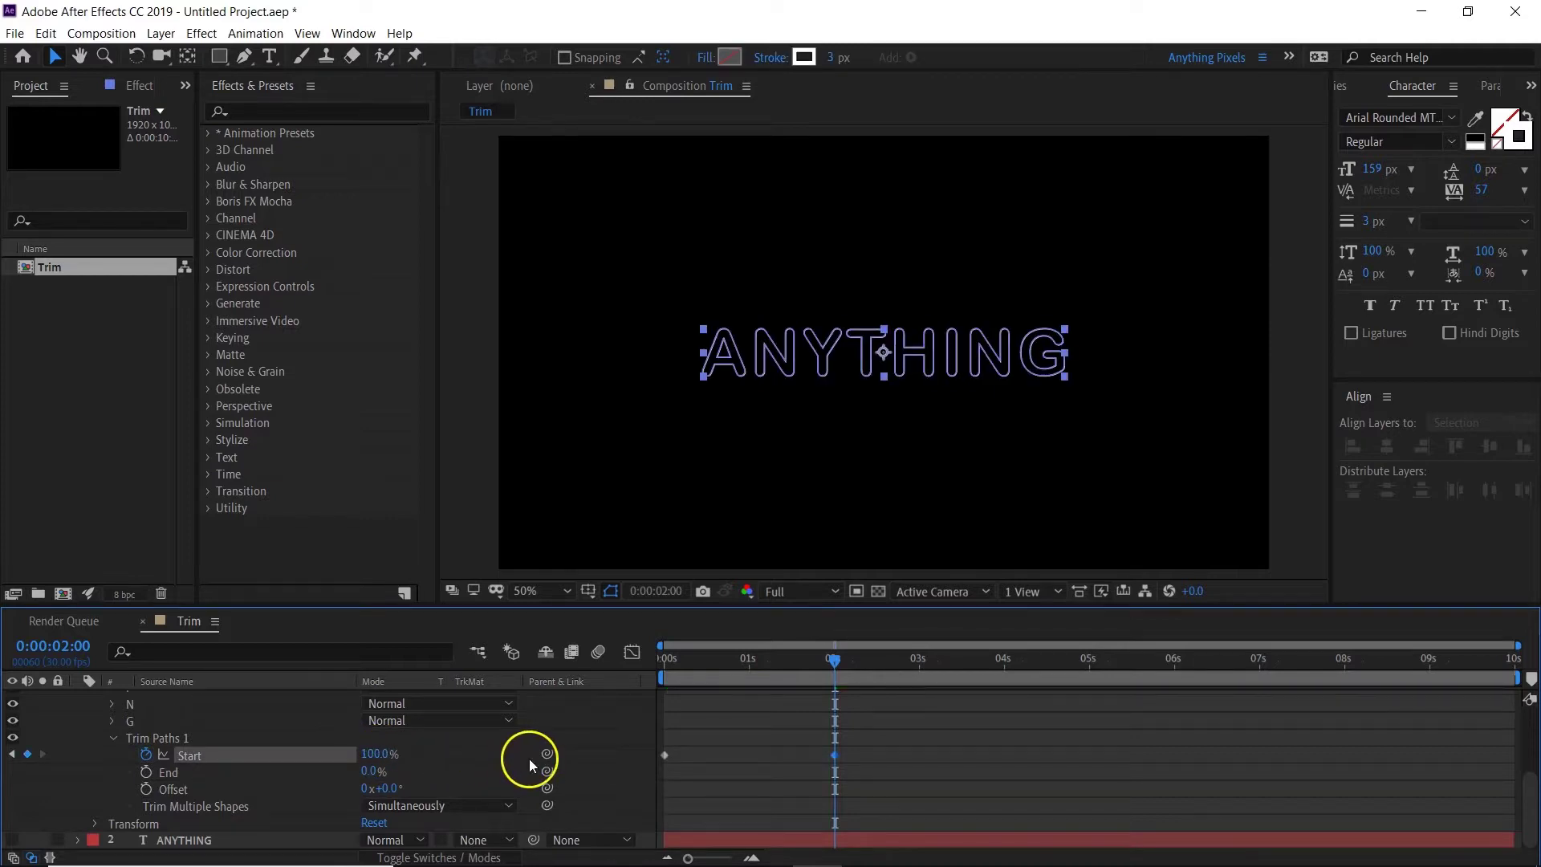
{"action": "left_click", "coordinate": [840, 510]}
{"action": "mouse_move", "coordinate": [833, 661]}
{"action": "left_mouse_down"}
{"action": "mouse_move", "coordinate": [657, 675]}
{"action": "mouse_move", "coordinate": [841, 669]}
{"action": "mouse_move", "coordinate": [808, 671]}
{"action": "left_mouse_up"}
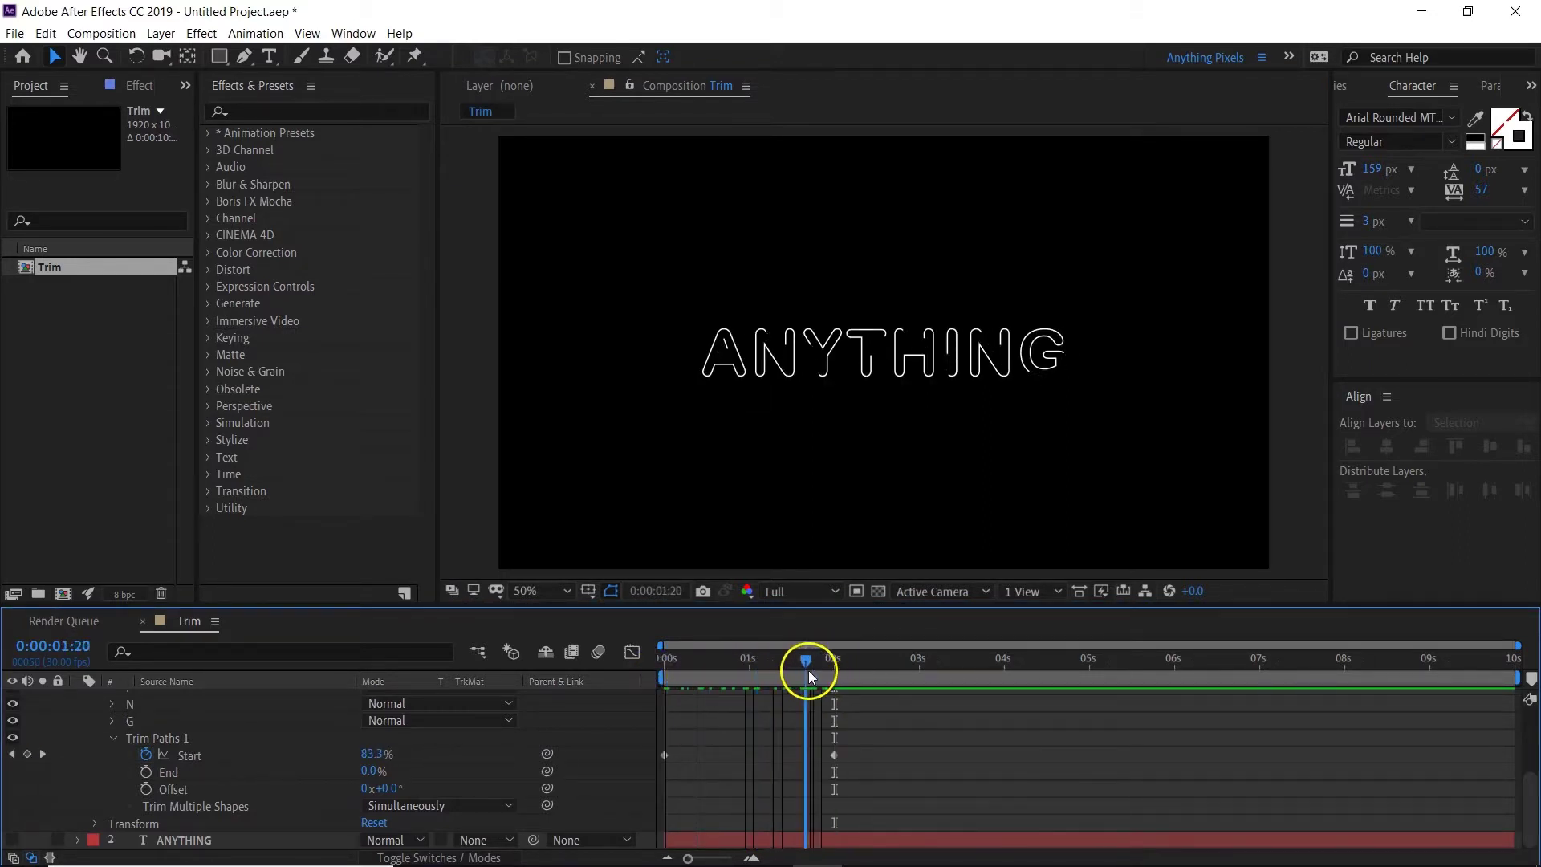
Apply Easy Ease to both Trim Paths Start keyframes and show their speed curve in the Graph Editor
{"action": "left_click_drag", "start_coordinate": [865, 740], "coordinate": [658, 768]}
{"action": "key", "text": "F9"}
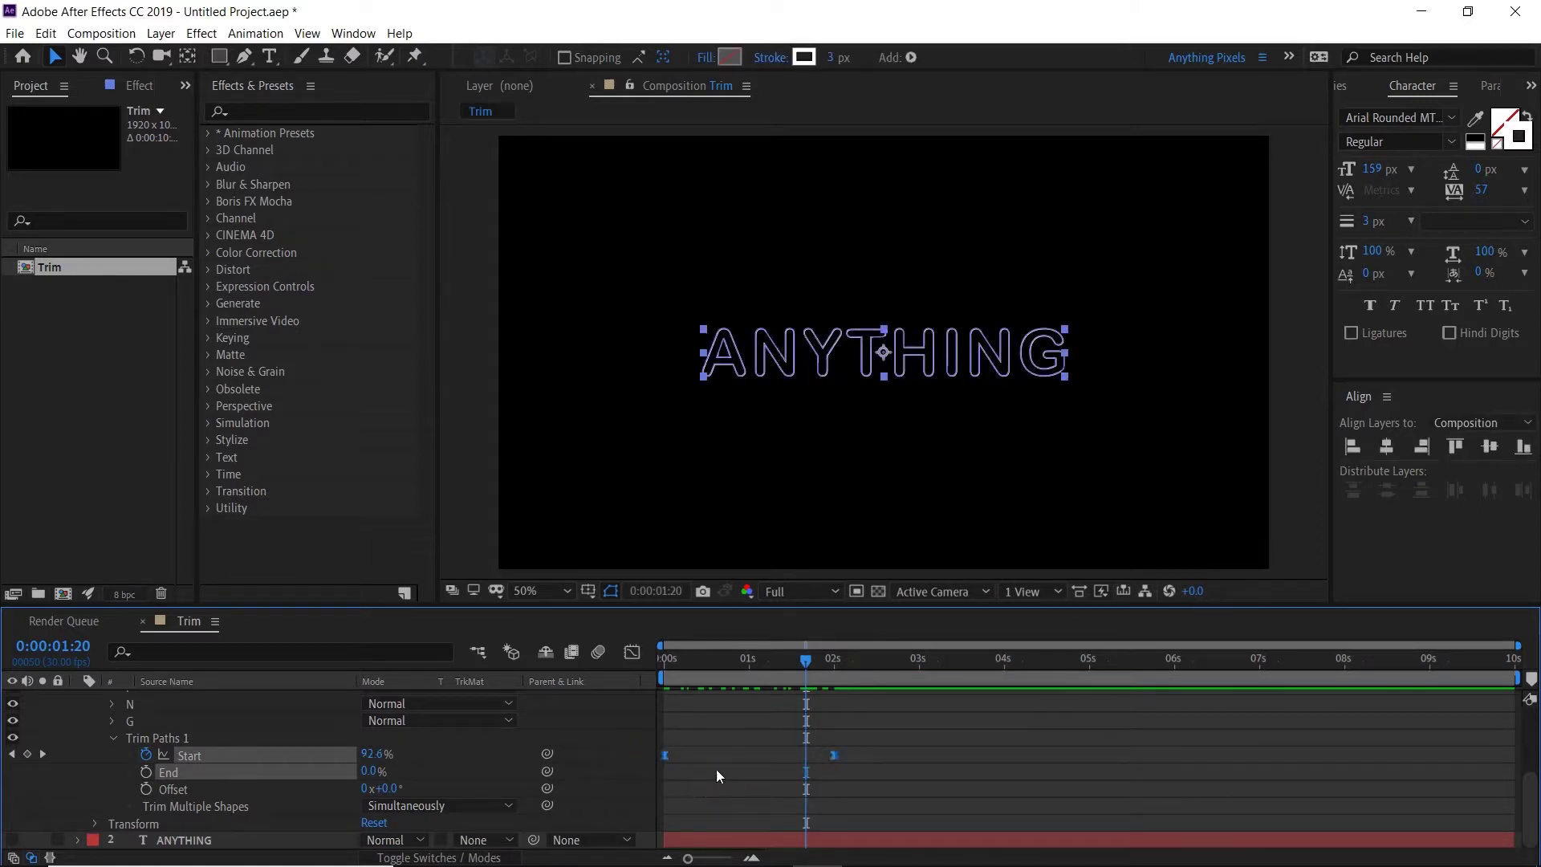
{"action": "left_click", "coordinate": [633, 652]}
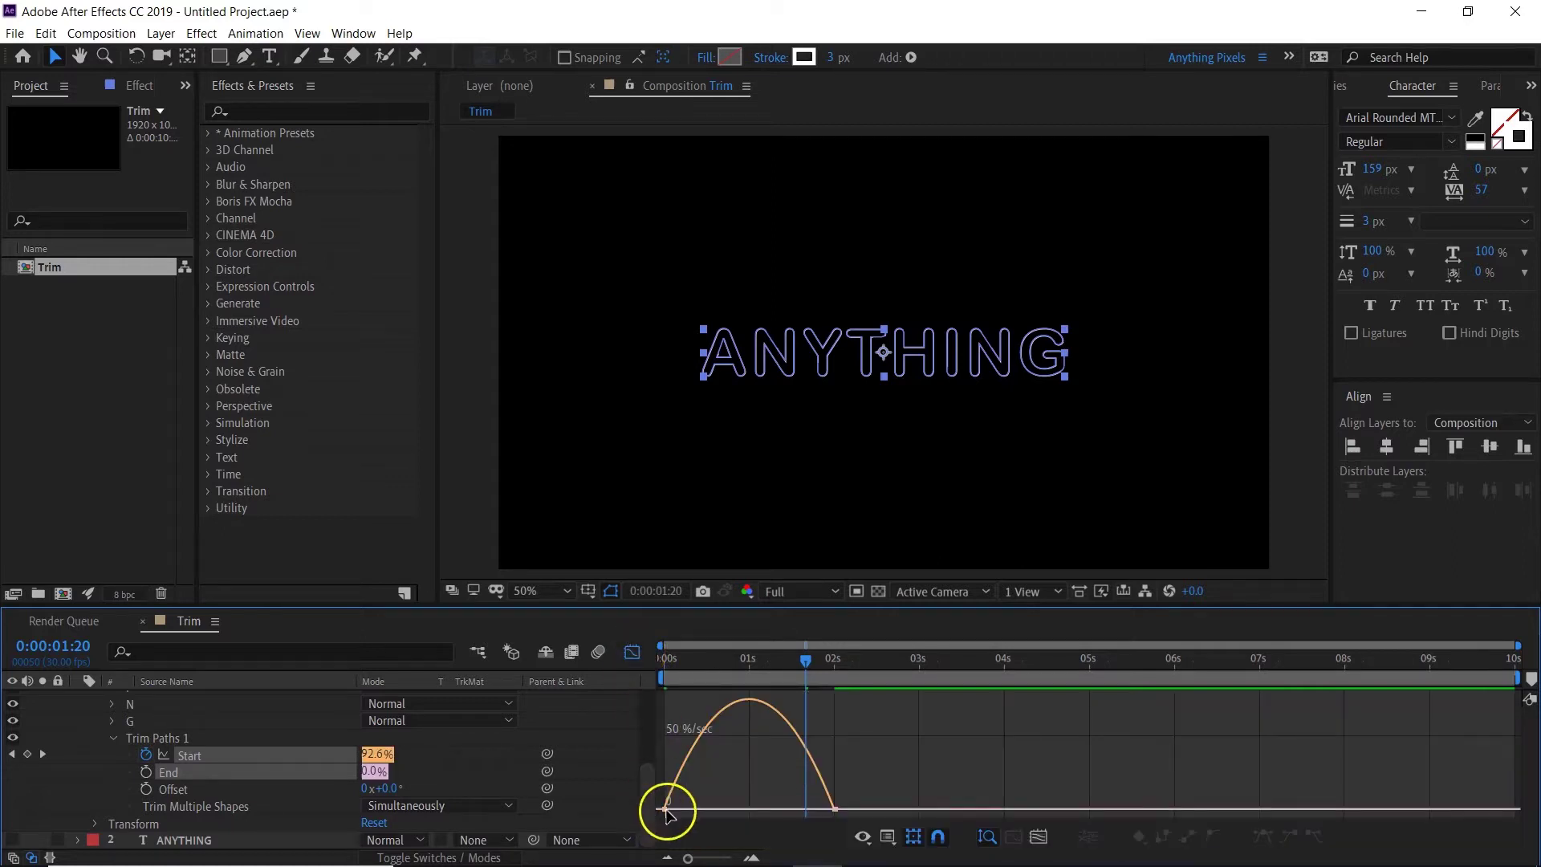
Lengthen the ease handles of both Start keyframes toward each other, shaping the speed curve to peak at about 1 second
{"action": "left_click", "coordinate": [835, 809]}
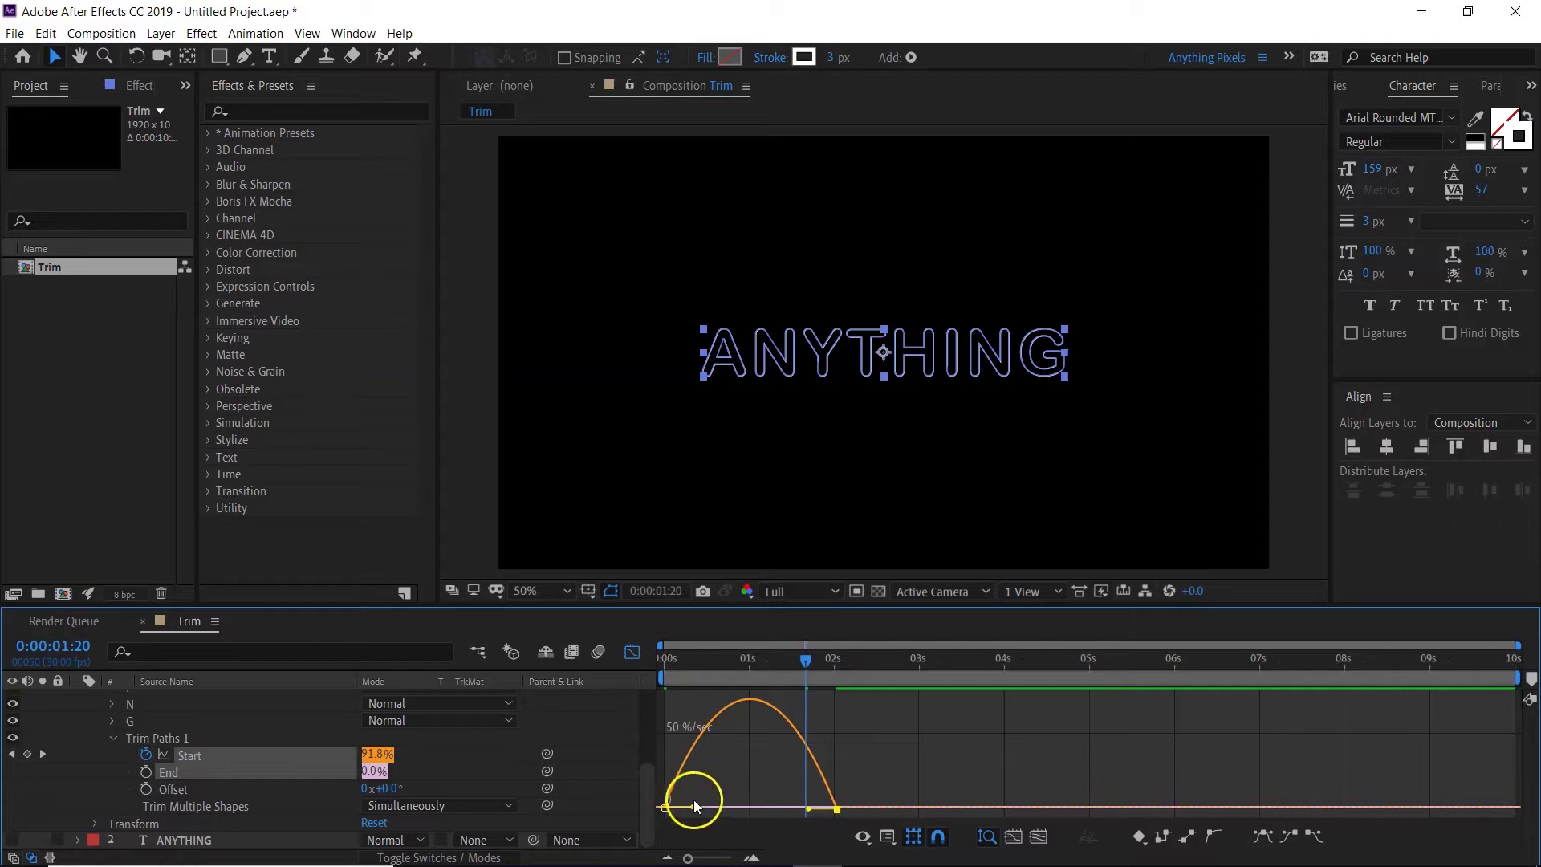
{"action": "left_click_drag", "start_coordinate": [693, 801], "coordinate": [713, 810]}
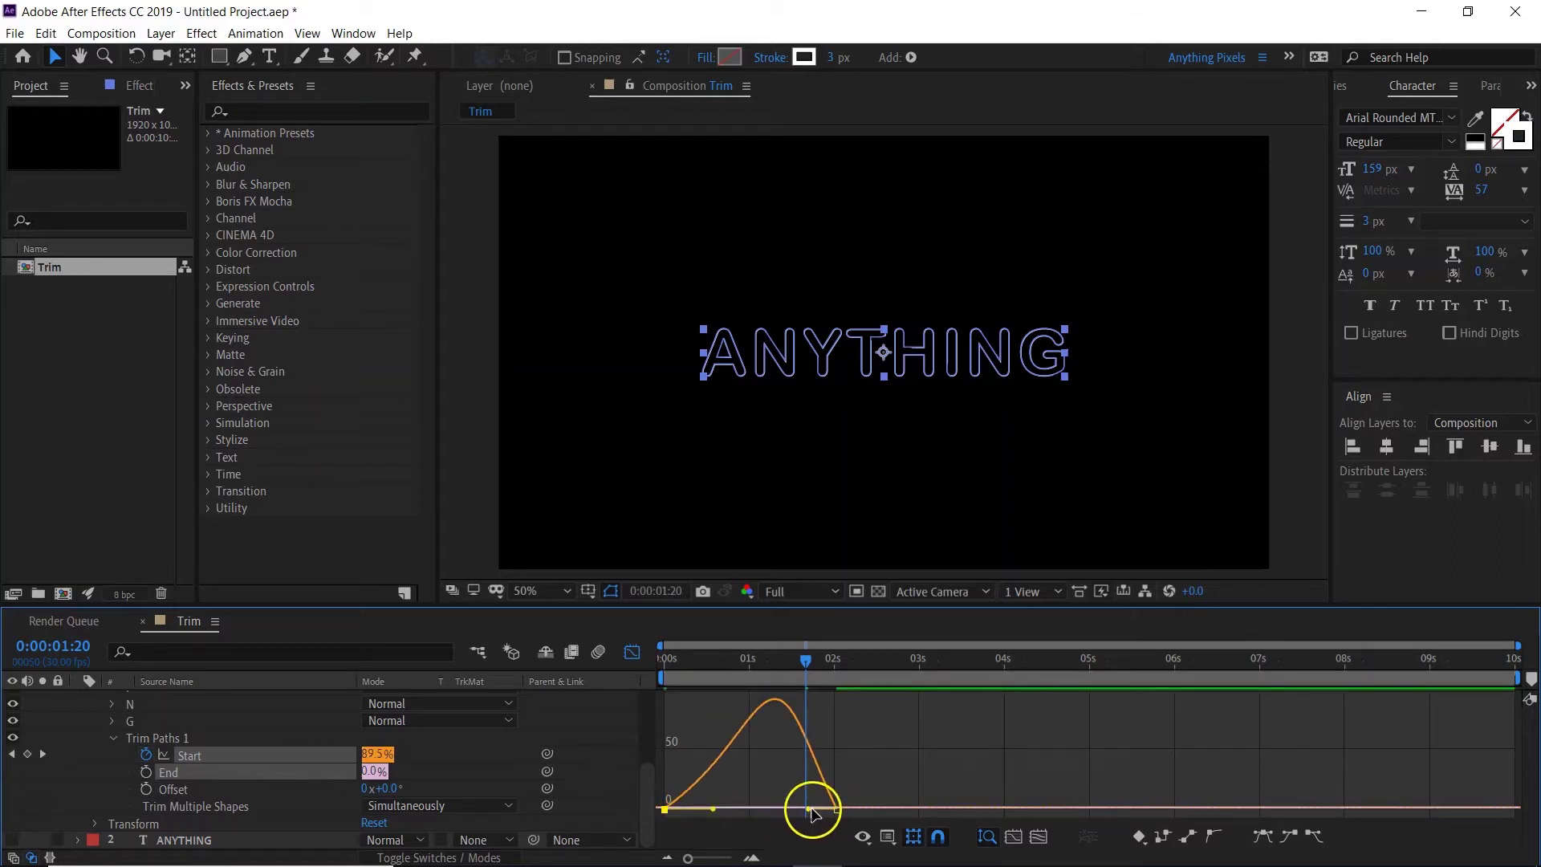
{"action": "left_click_drag", "start_coordinate": [810, 812], "coordinate": [787, 811]}
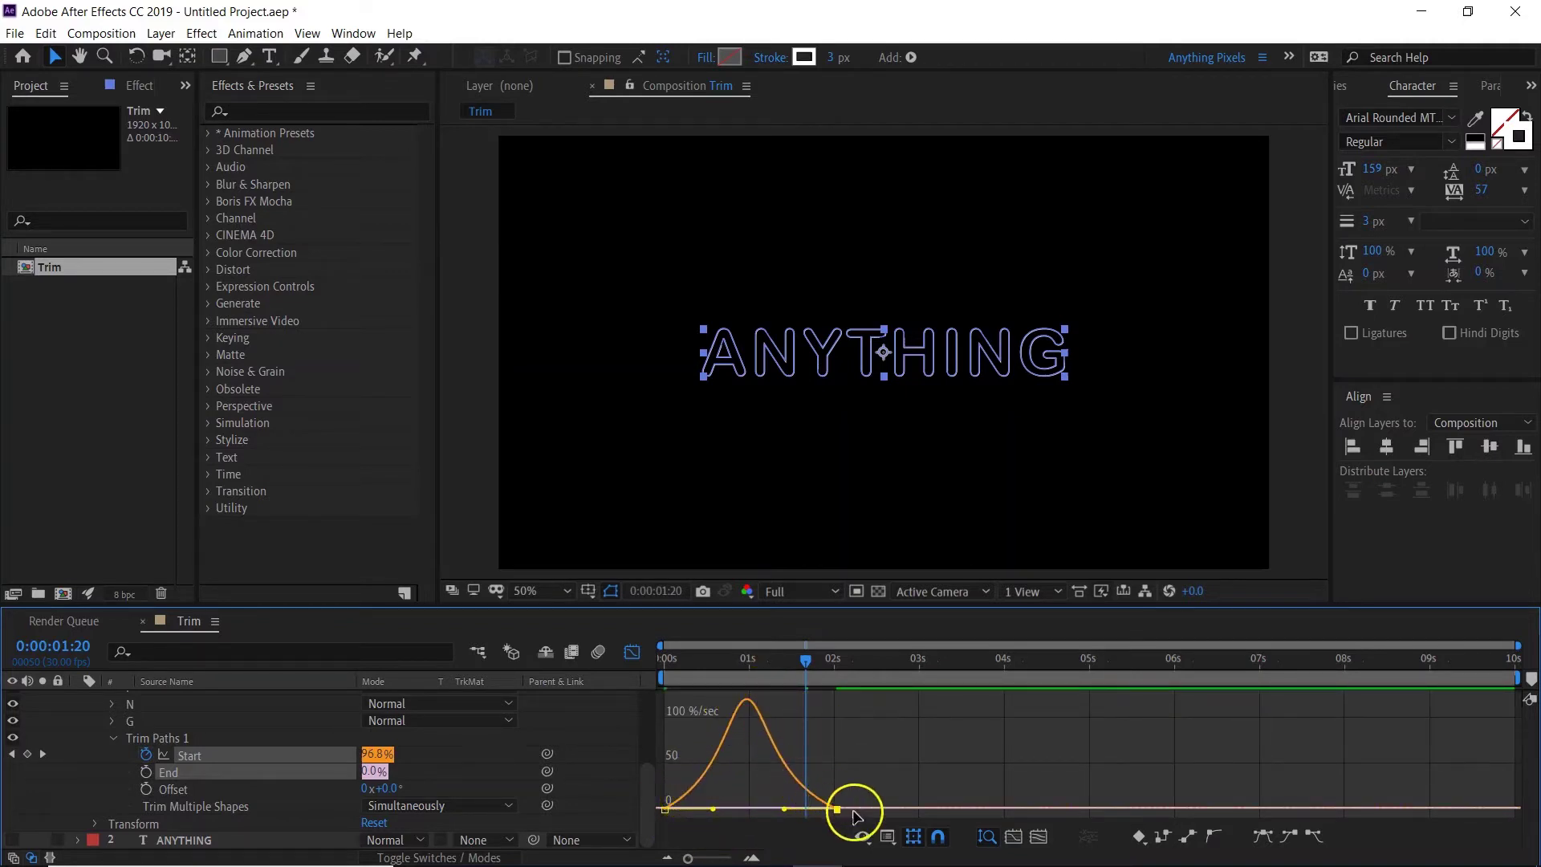
Return to 0:00:00:00, deselect the outlines layer and preview the eased stroke animation
{"action": "left_click_drag", "start_coordinate": [805, 658], "coordinate": [656, 665]}
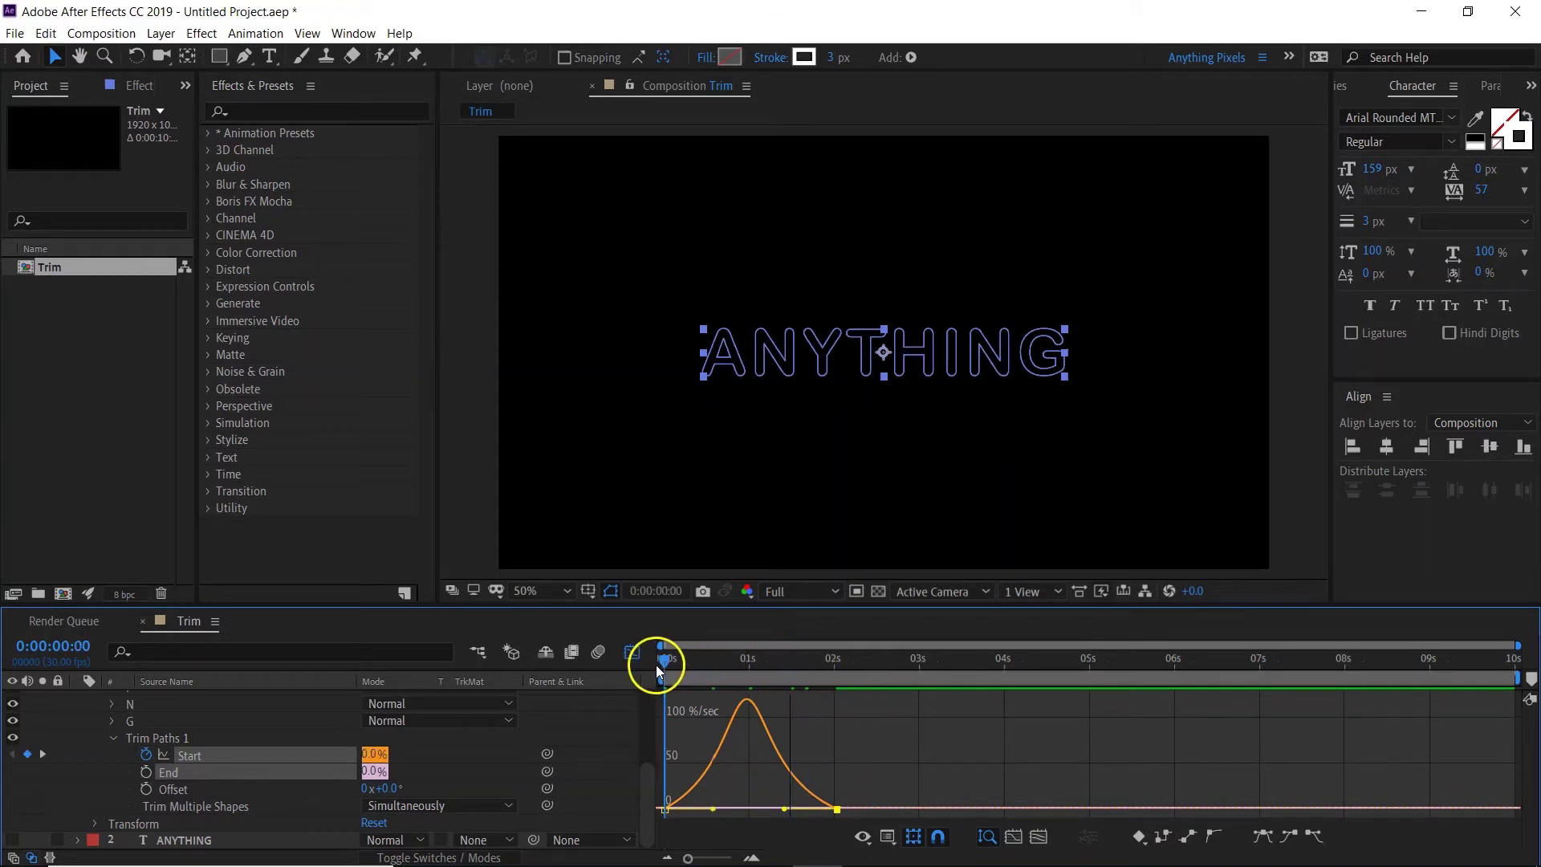
{"action": "left_click", "coordinate": [722, 513]}
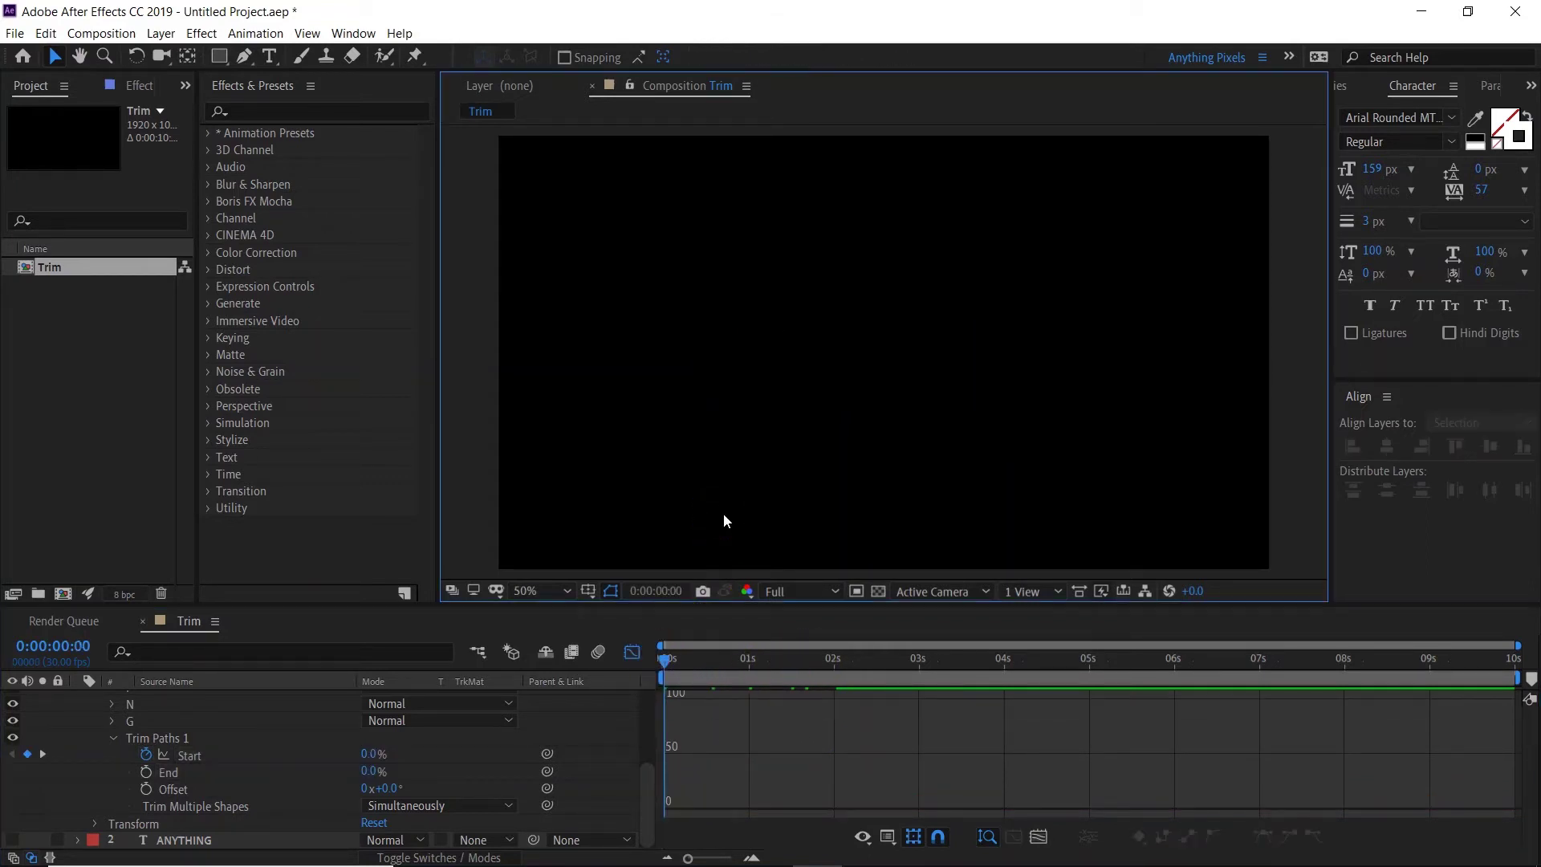
{"action": "key", "text": "space"}
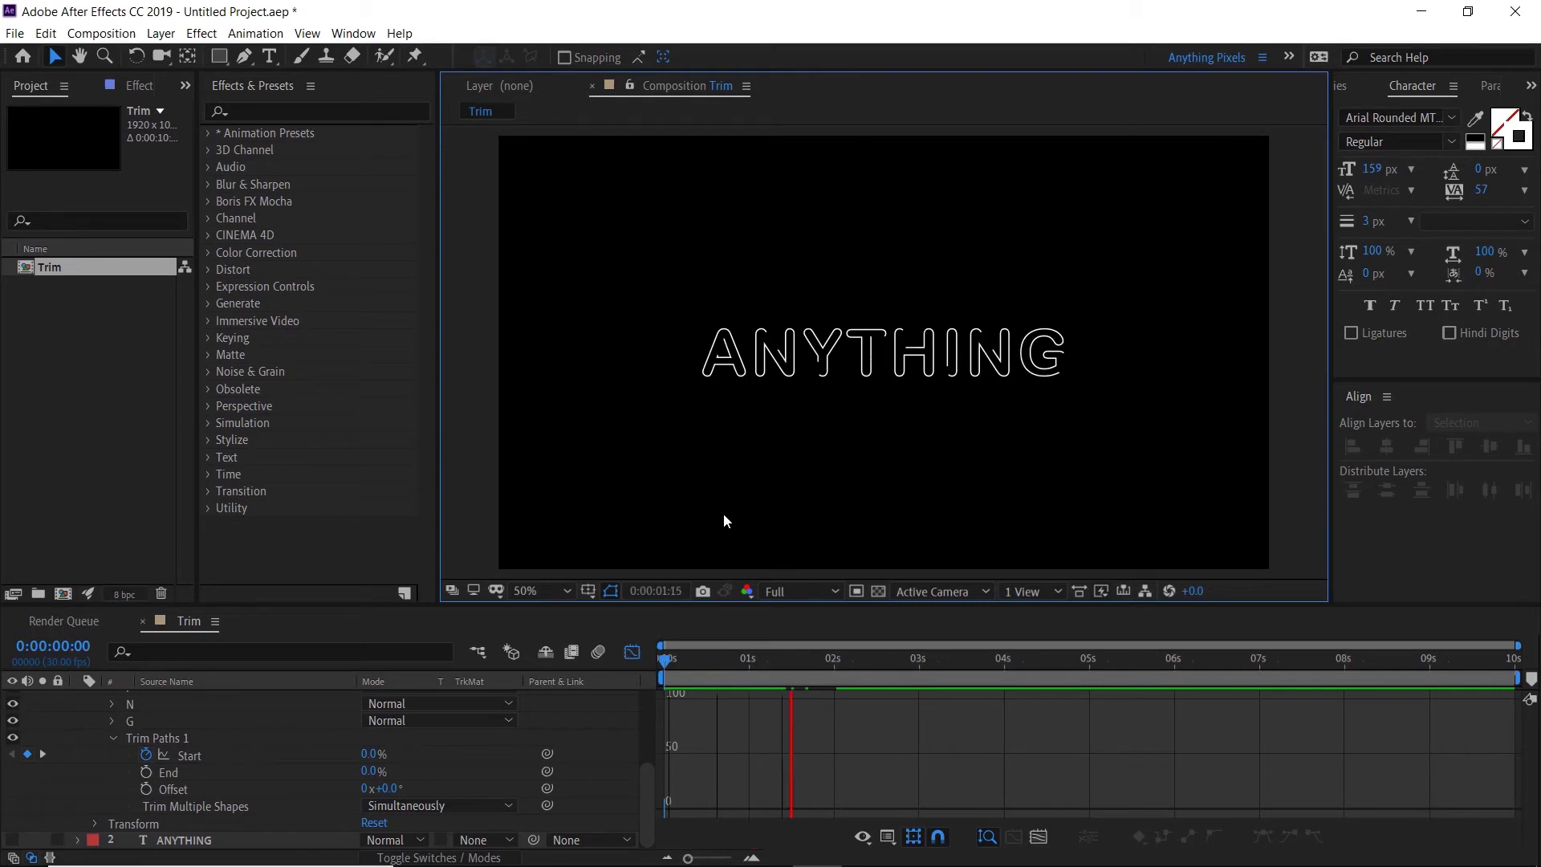
{"action": "key", "text": "space"}
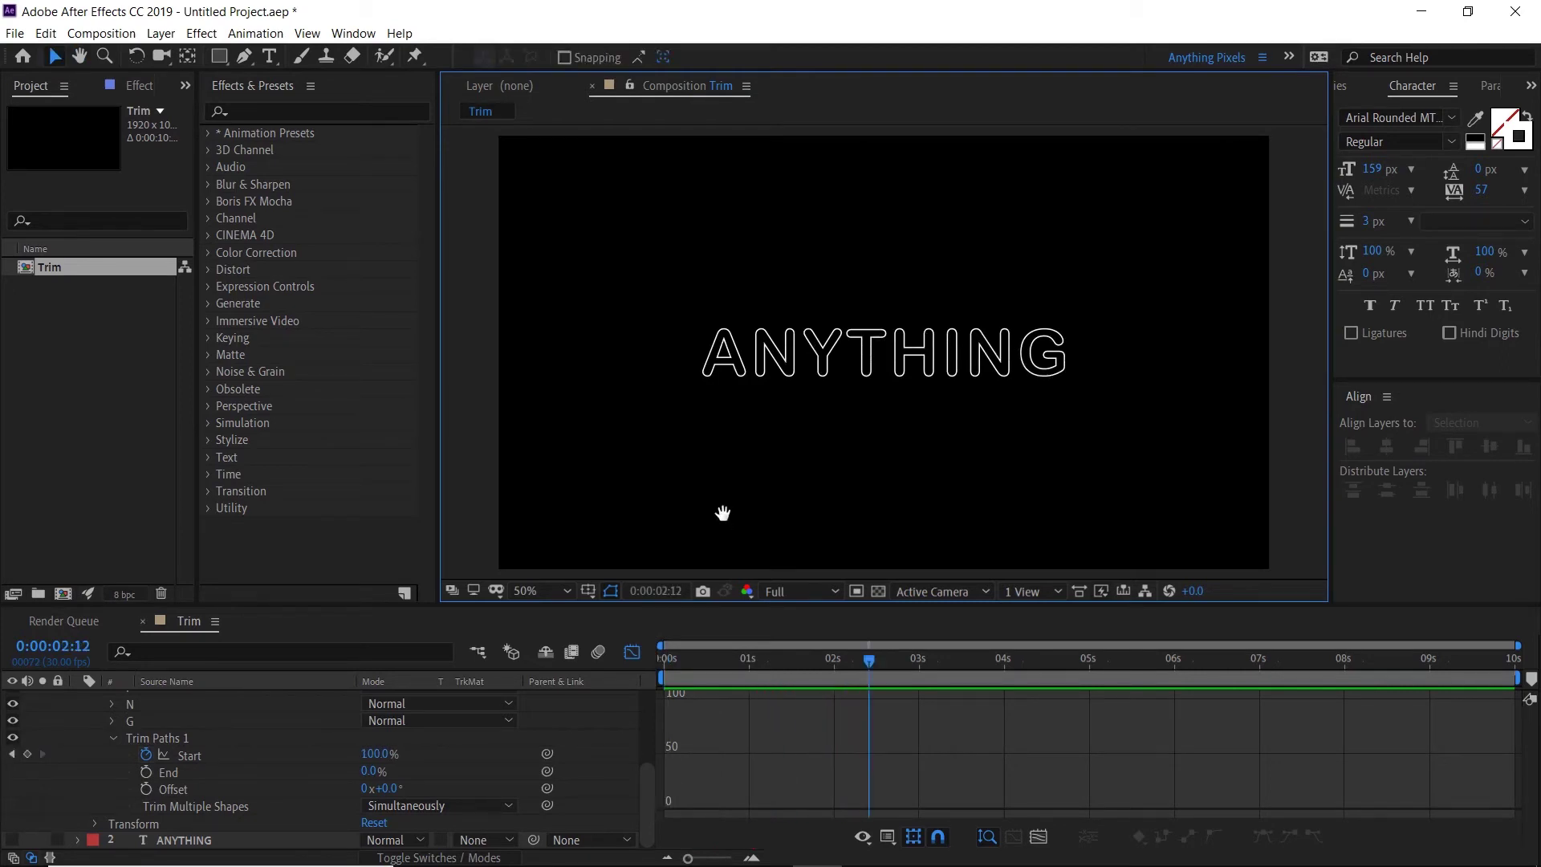
{"action": "key", "text": "space"}
Rewind to 0:00:00:00, collapse the Trim Paths 1 properties and play the animation again
{"action": "left_click_drag", "start_coordinate": [908, 656], "coordinate": [652, 663]}
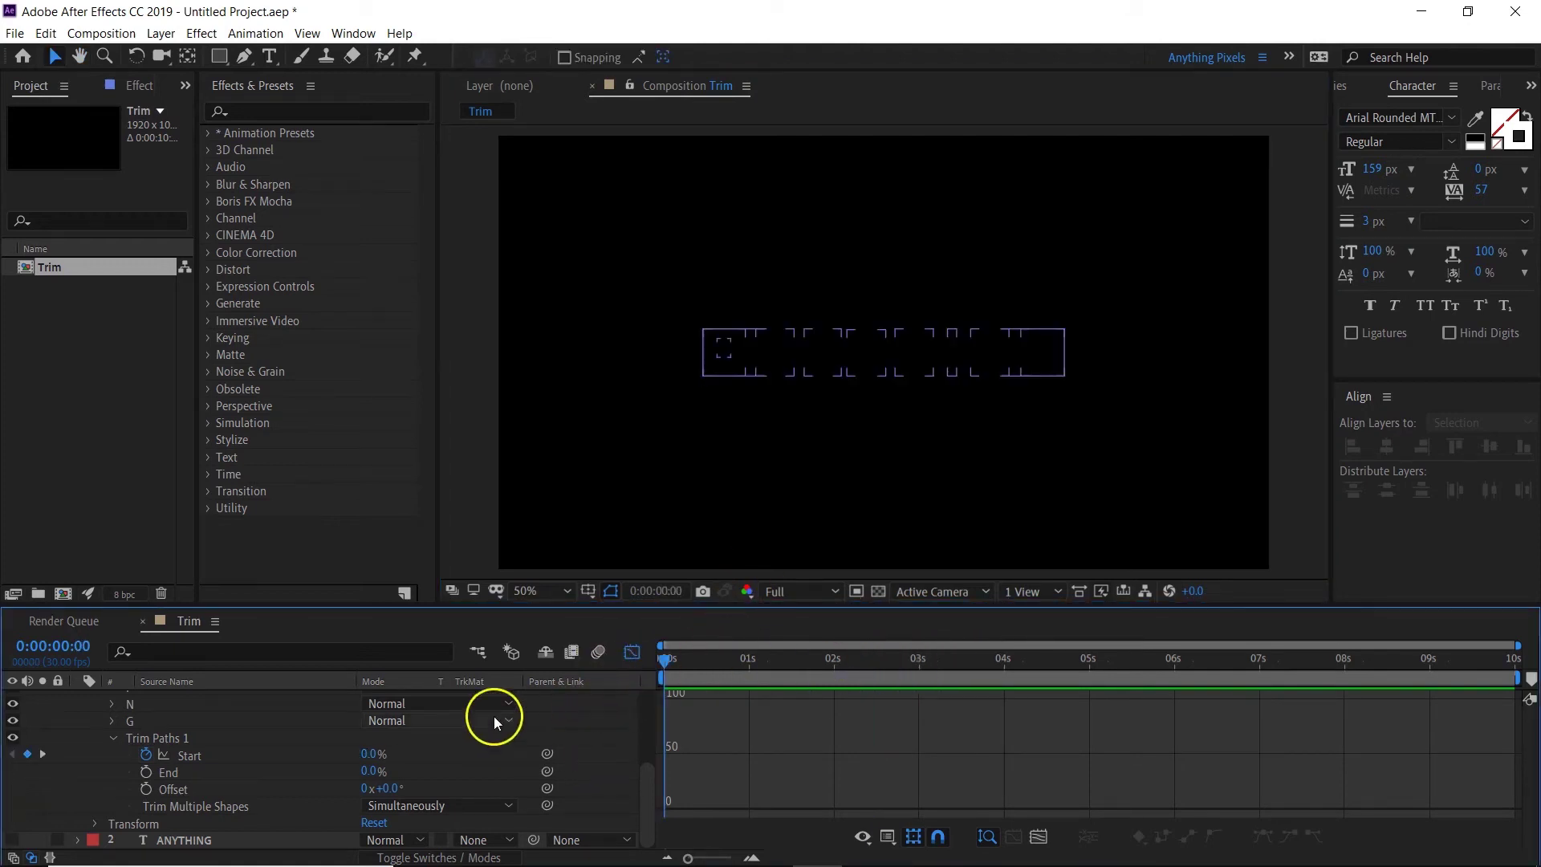
{"action": "left_click", "coordinate": [117, 736]}
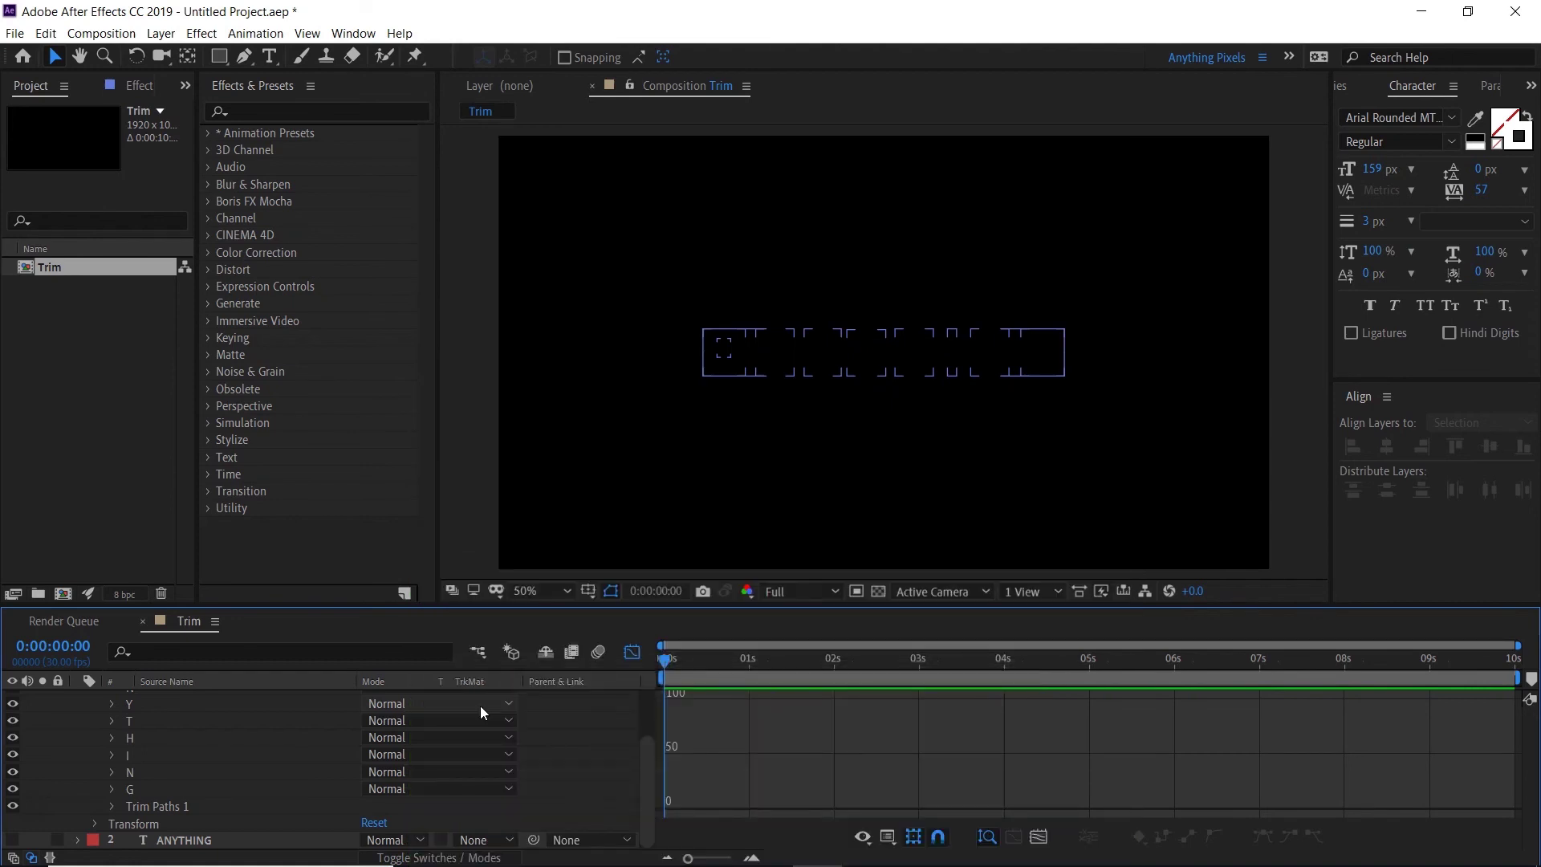
{"action": "key", "text": "space"}
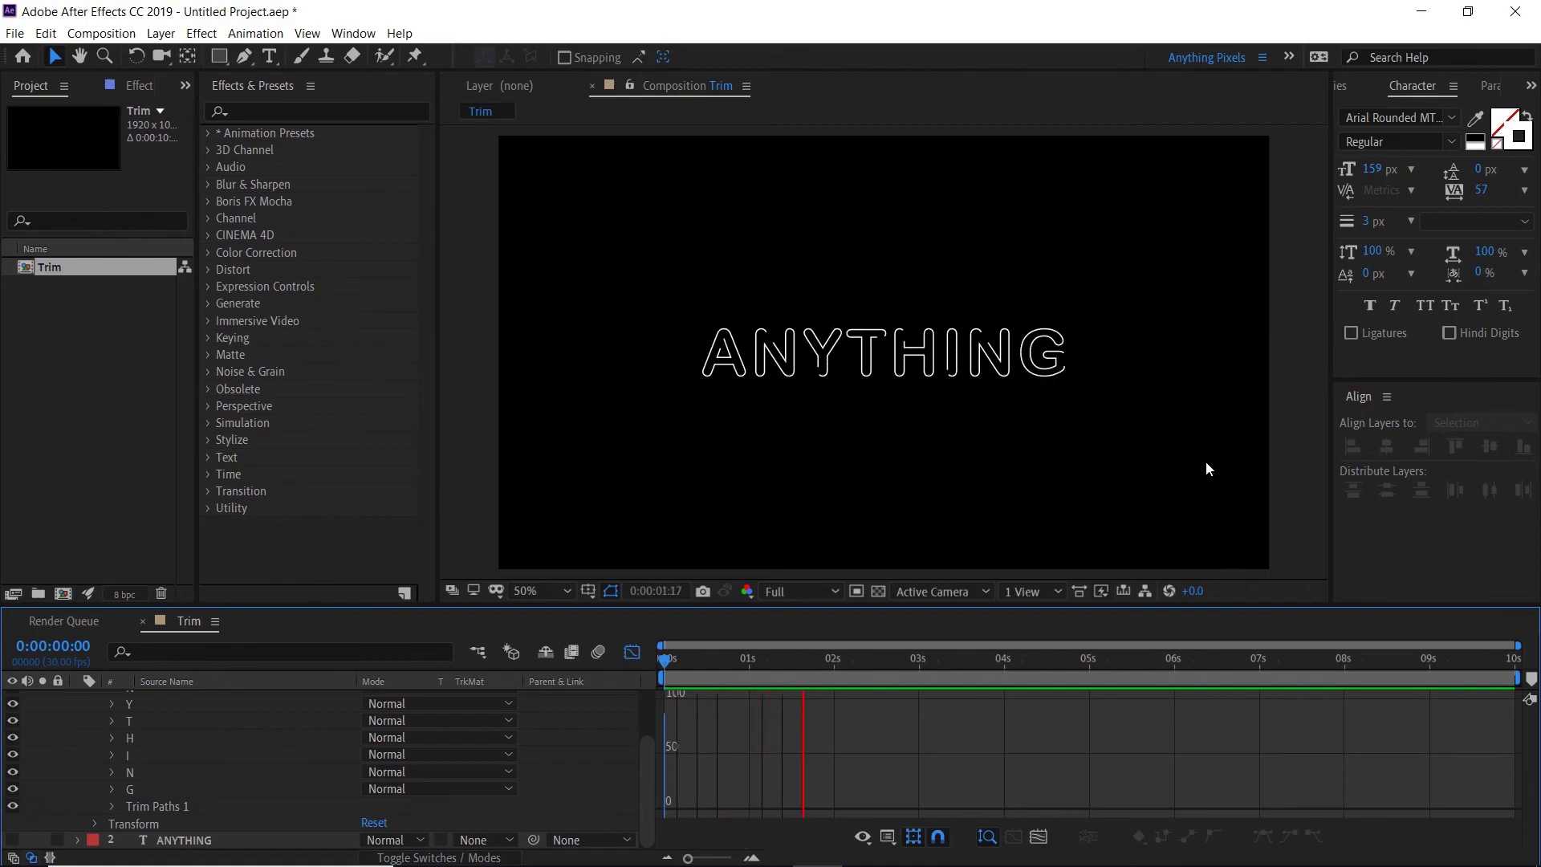